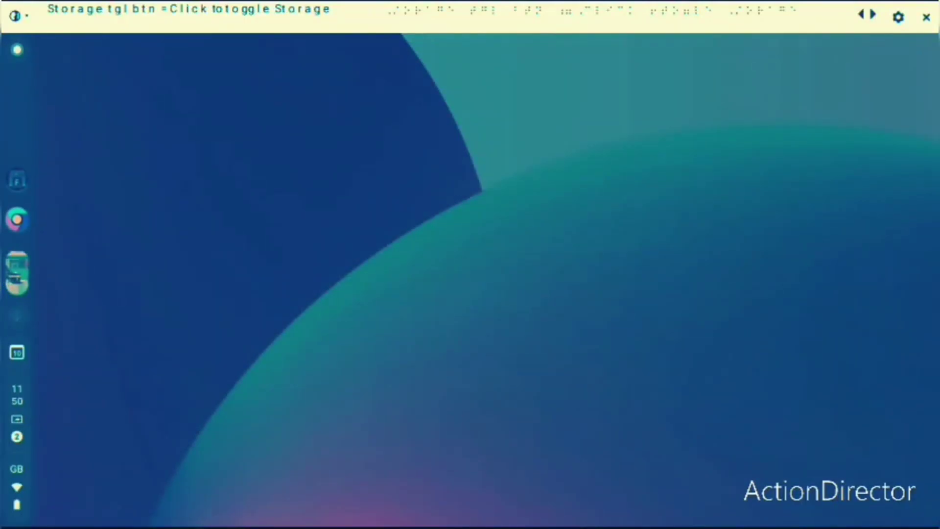
- Open the launcher and launch the Binders app from the app grid
key("alt+shift+l")
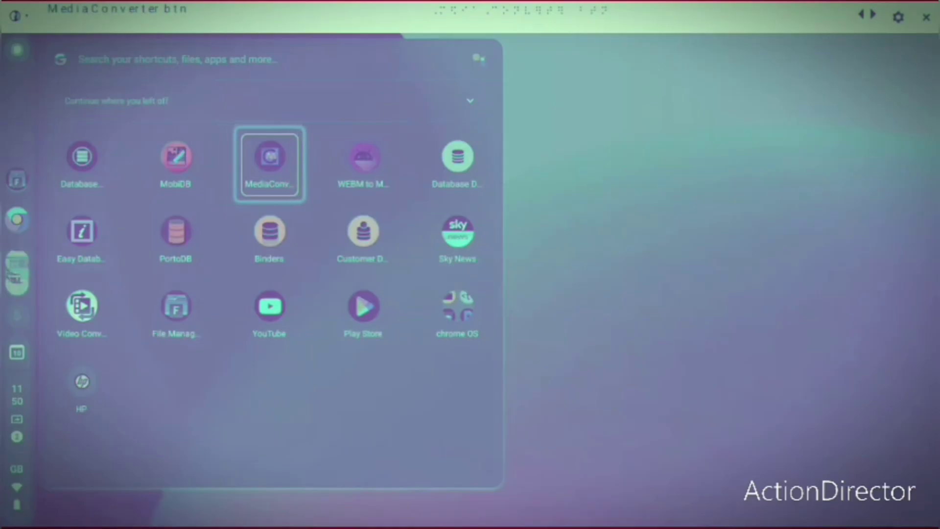
key("Right")
key("Right")
key("Right")
key("Right")
key("Right")
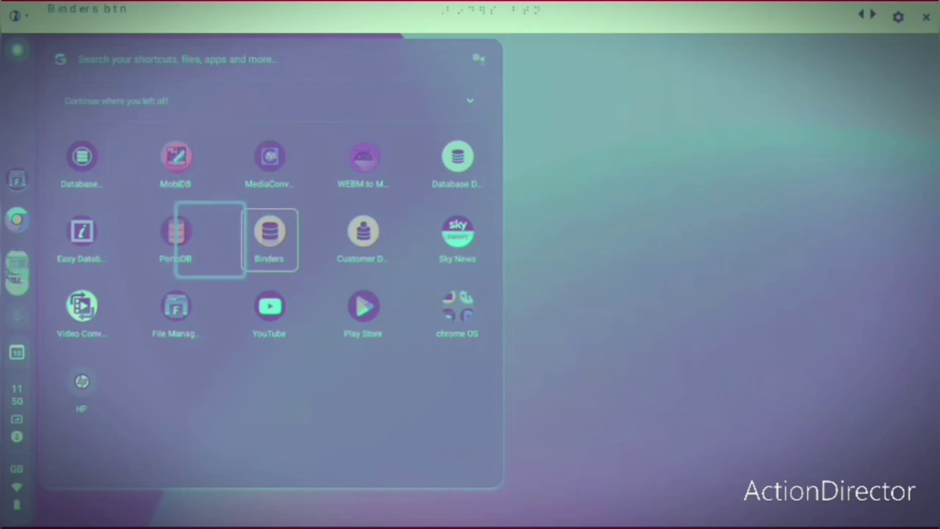
key("Right")
key("Right")
key("Right")
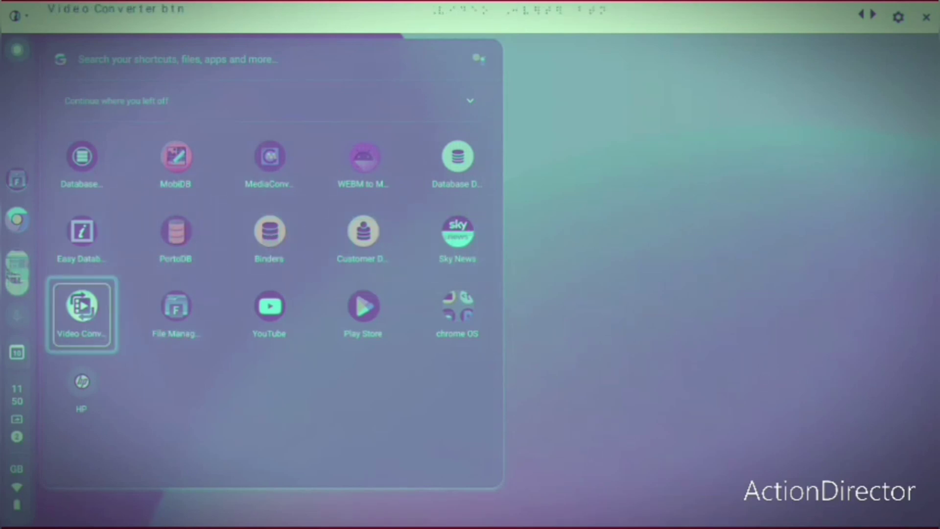
key("Left")
key("Left")
key("Return")
key("Right")
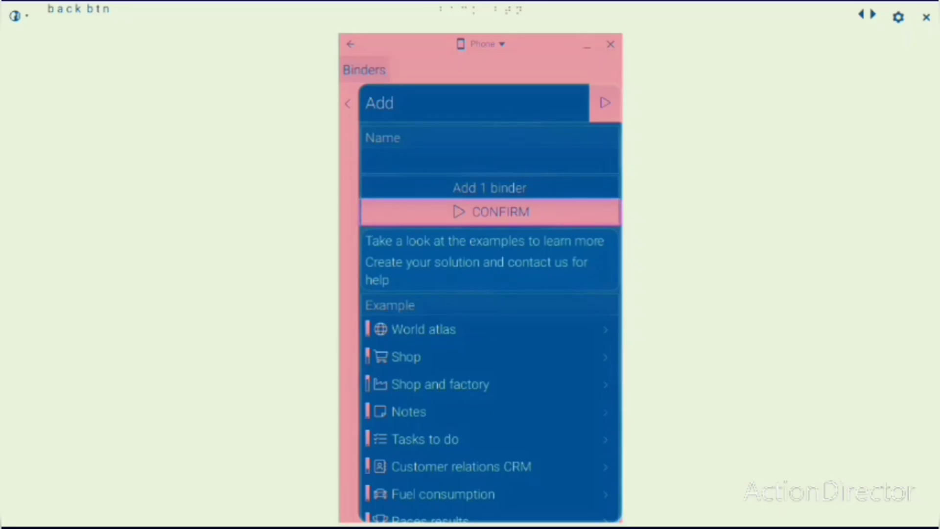
key("Right")
key("Right")
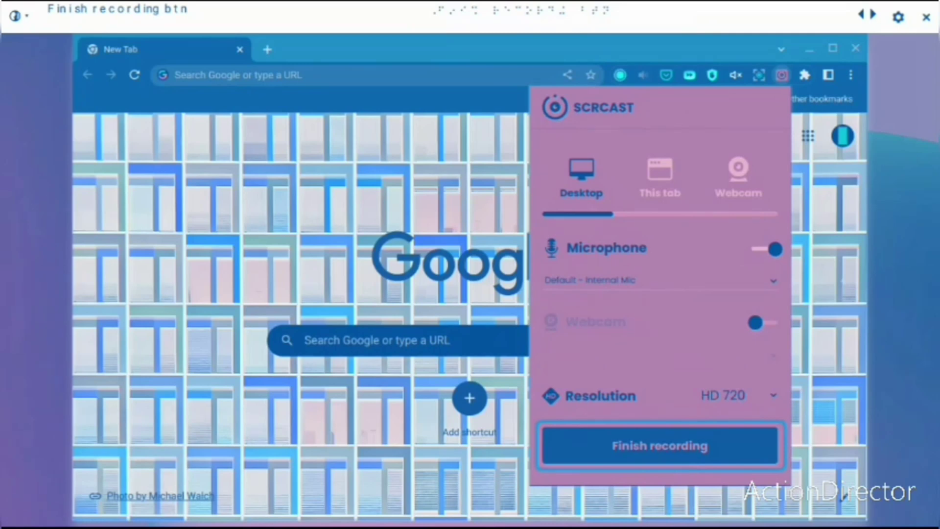
- Download the captured screen recording from the Scrcast editor as a WebM file
key("Tab")
key("Tab")
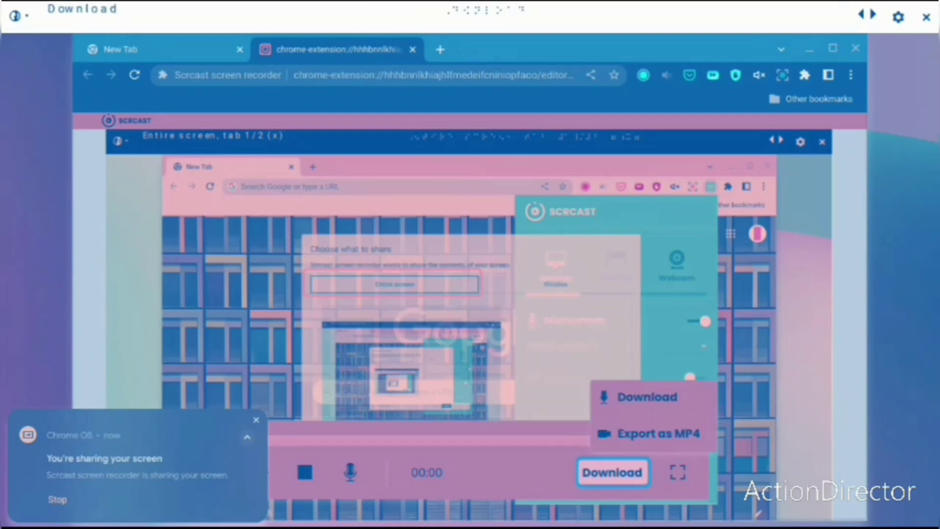
key("Down")
key("Return")
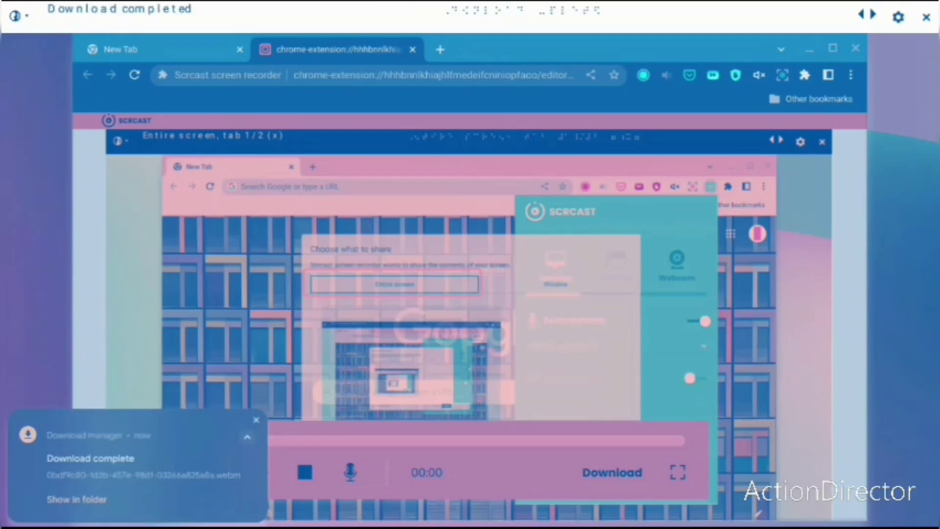
- Close the Scrcast editor tab and the remaining New Tab window
key("Tab")
key("shift+Tab")
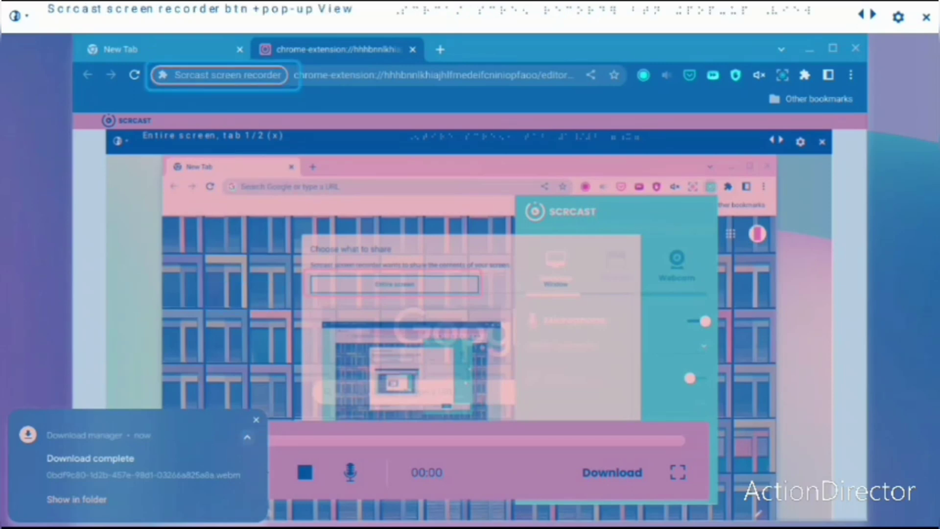
key("Tab")
key("ctrl+w")
key("Tab")
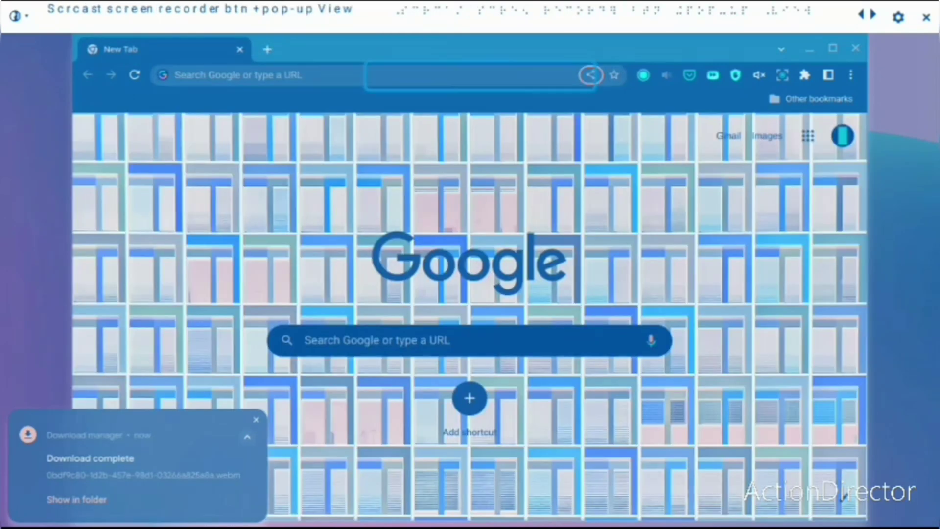
key("Tab")
key("Tab")
key("Tab")
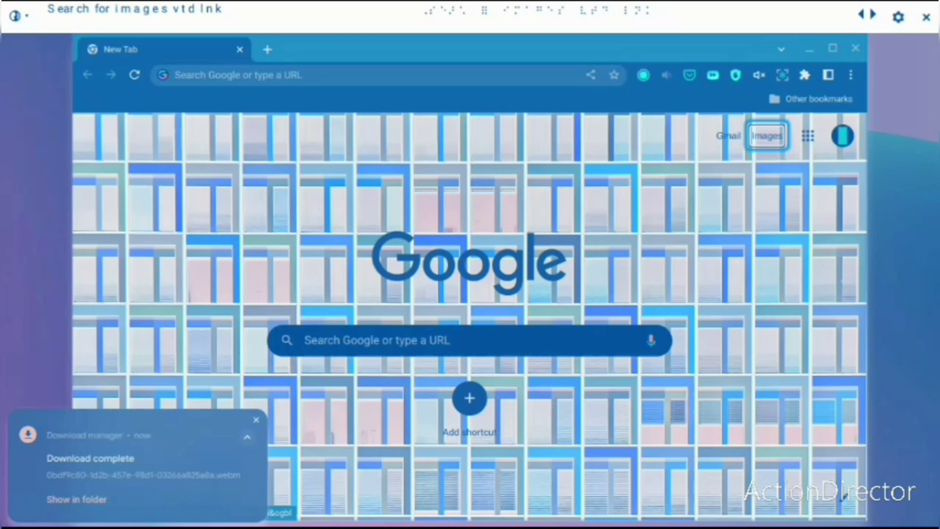
key("ctrl+w")
- Show the downloaded recording in its folder from the download-complete notification
key("Tab")
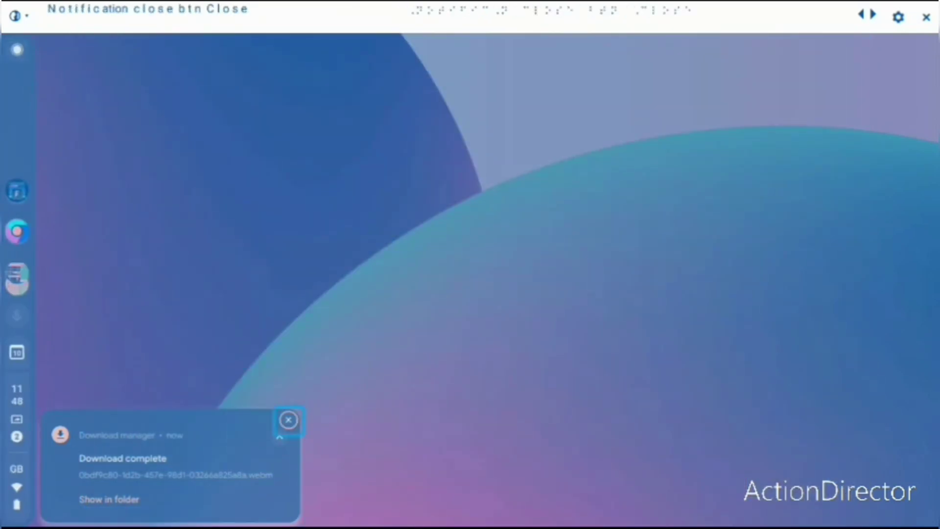
key("Tab")
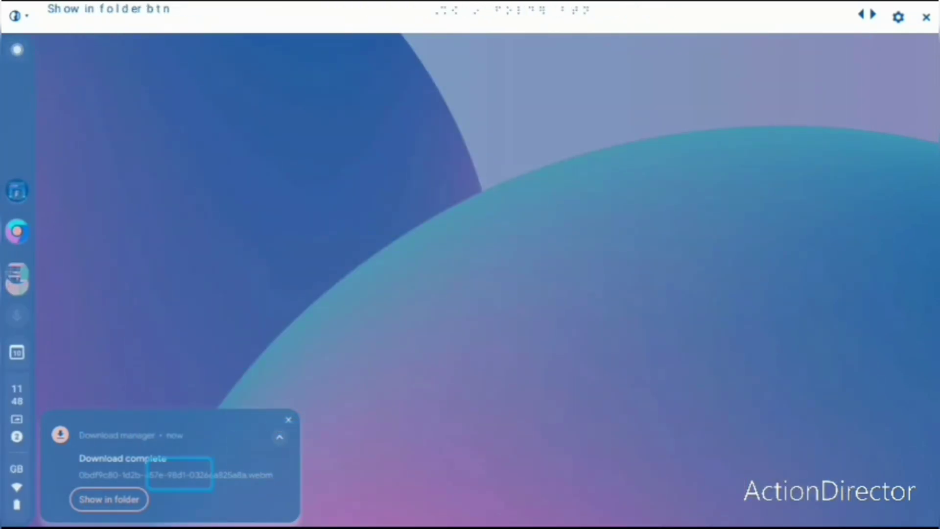
key("shift+Tab")
key("Tab")
key("Tab")
key("Tab")
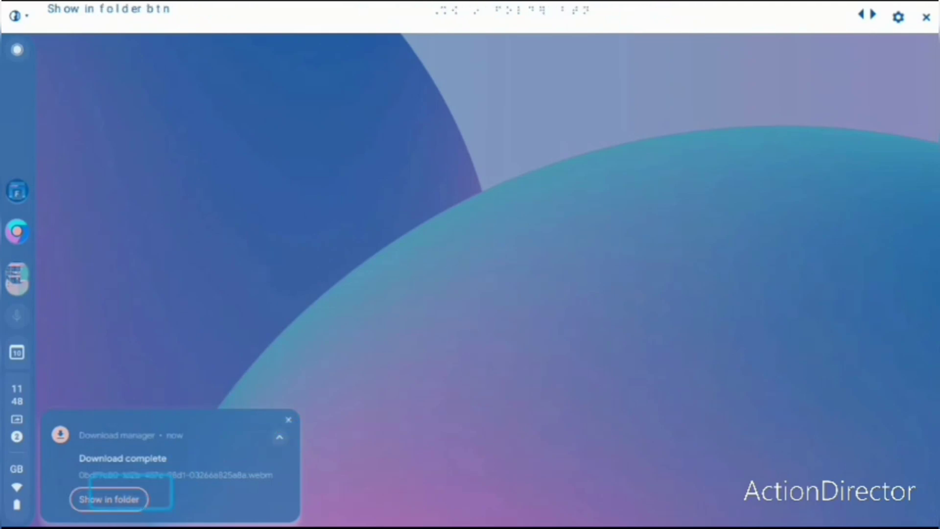
key("Return")
- Open the quick settings and go back through them to the screen-sharing notification
key("Tab")
key("Tab")
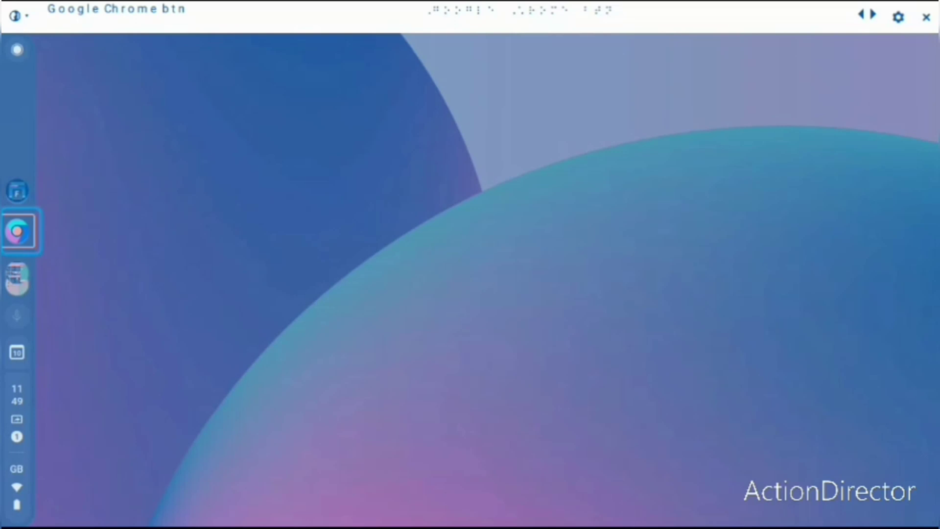
key("Tab")
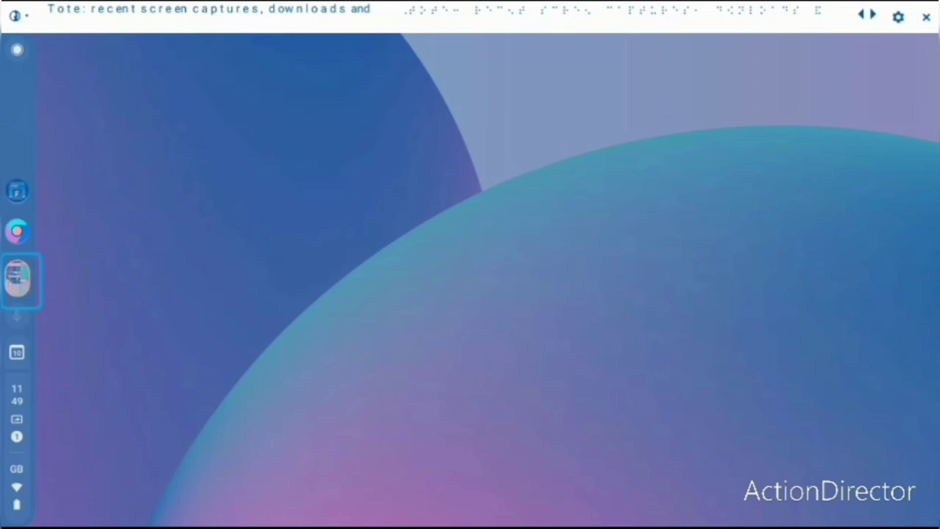
key("alt+shift+s")
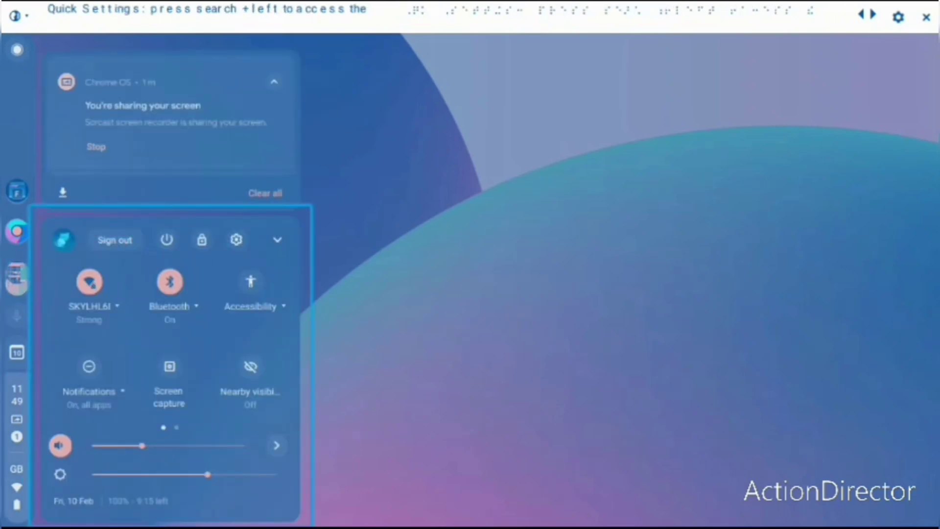
key("shift+Tab")
key("shift+Tab")
key("shift+Tab")
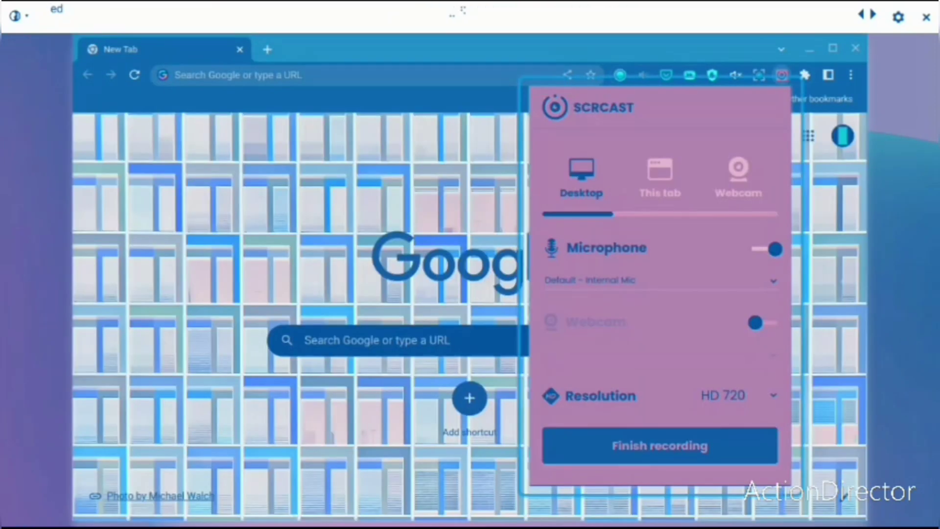
- Finish the running Scrcast recording and download it as a WebM file
key("shift+Tab")
key("shift+Tab")
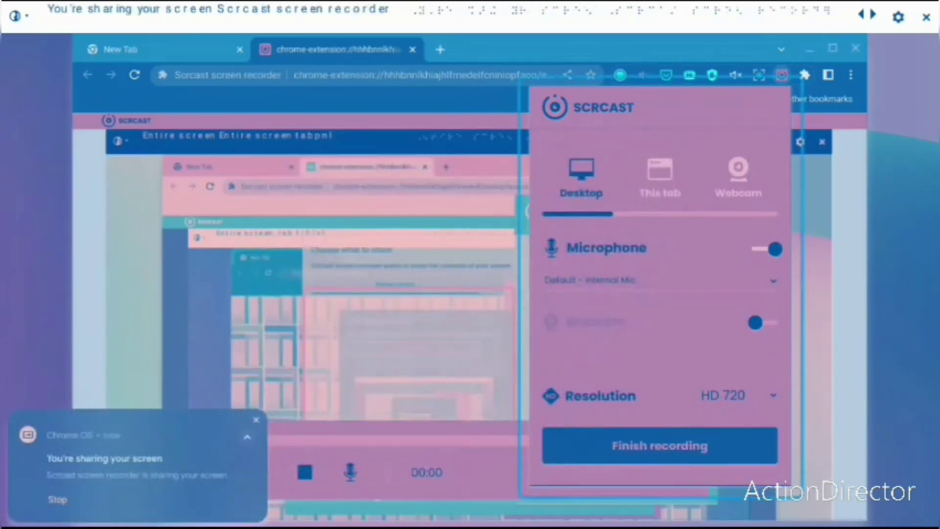
key("Escape")
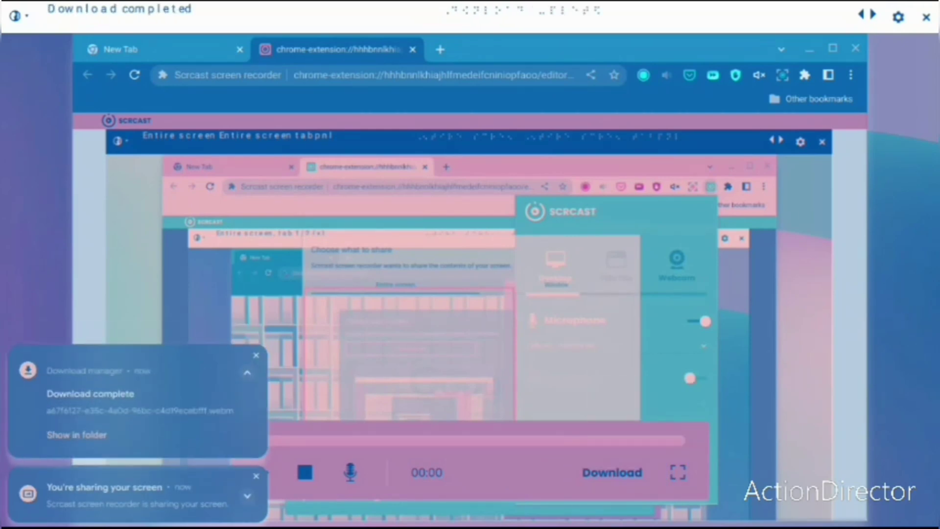
- Close the recording's editor tab and the empty browser window behind it
key("ctrl+w")
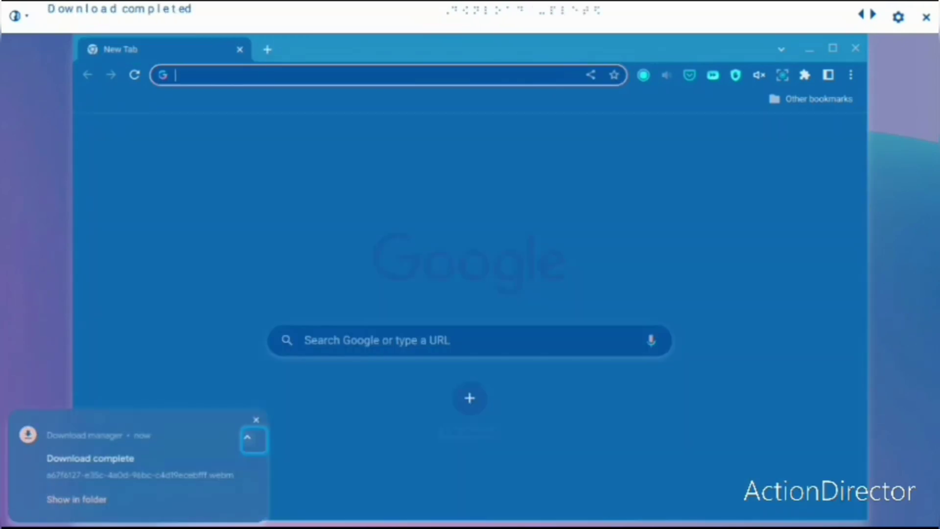
key("Tab")
key("Tab")
key("ctrl+w")
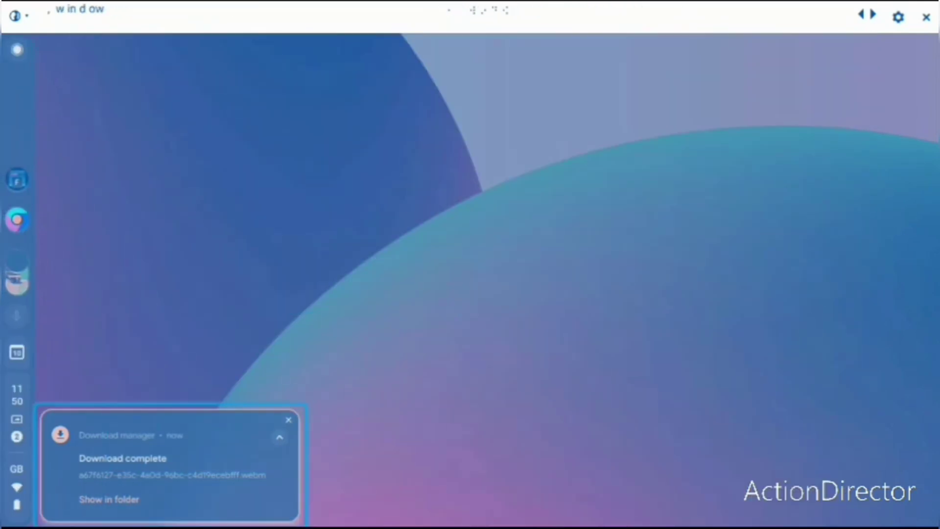
- Open the launcher from the shelf
key("Tab")
key("Tab")
key("Return")
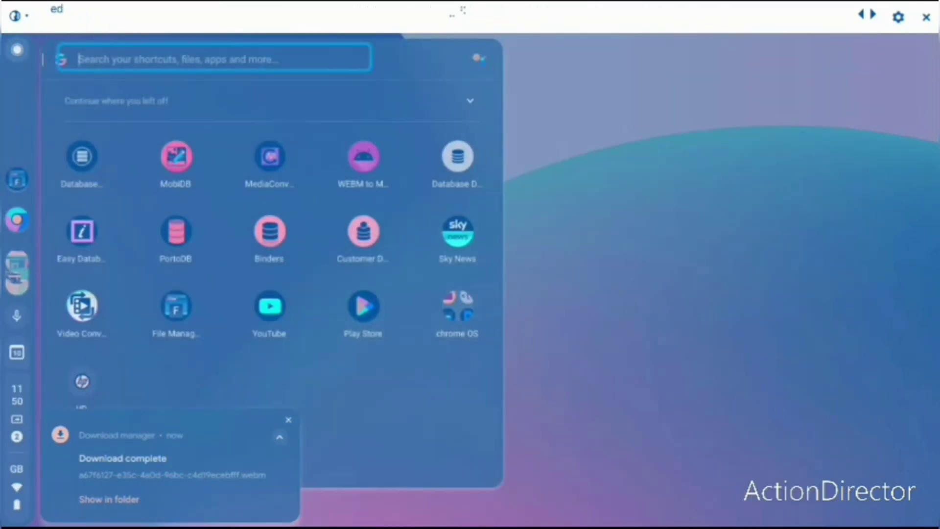
- Open the app info page of the Binders app in the app grid
key("Tab")
key("Tab")
key("Tab")
key("Tab")
key("Tab")
key("Tab")
key("Tab")
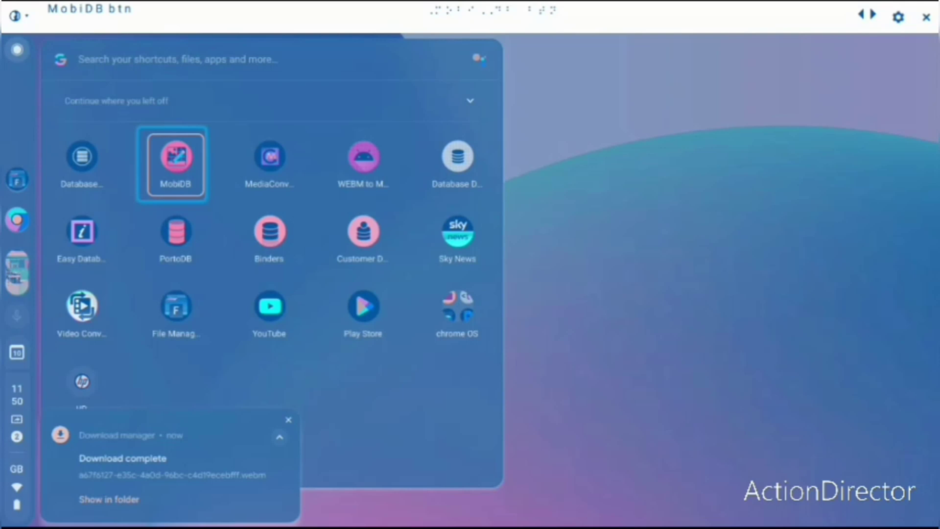
key("Tab")
key("Tab")
key("Tab")
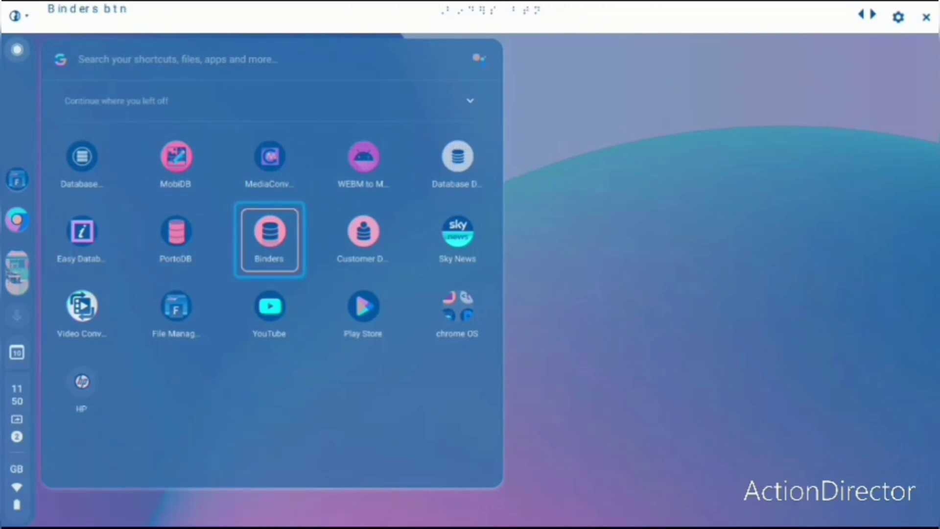
key("super+m")
key("Up")
key("Up")
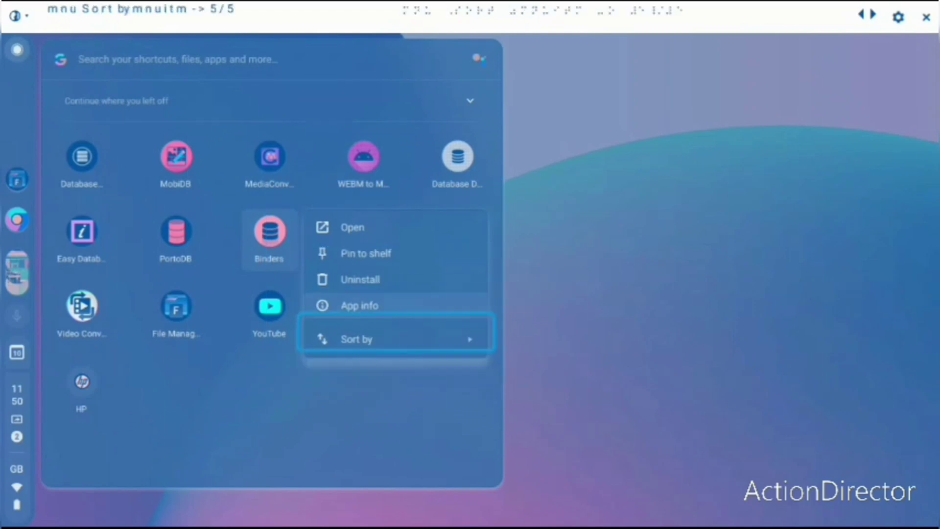
key("Down")
key("Up")
key("Return")
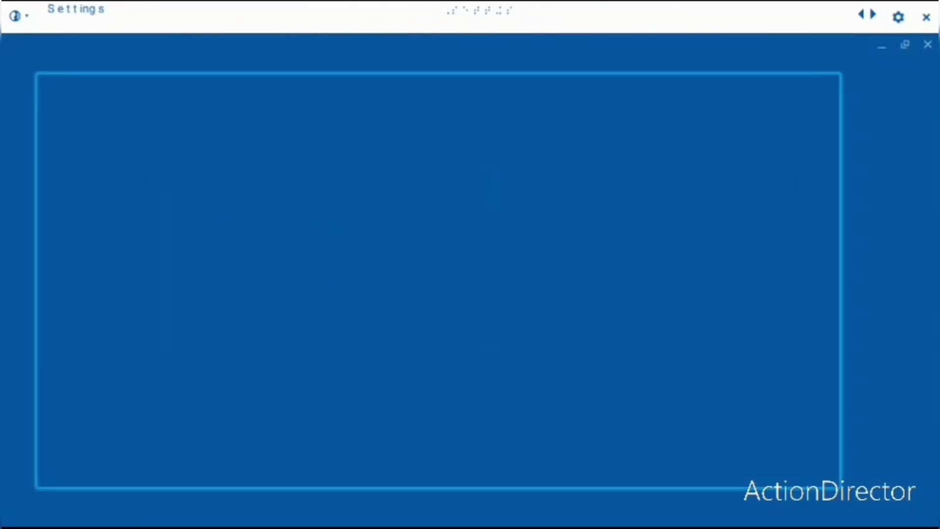
- Turn on the Location, Camera and Storage permissions for Binders
key("Tab")
key("Tab")
key("Tab")
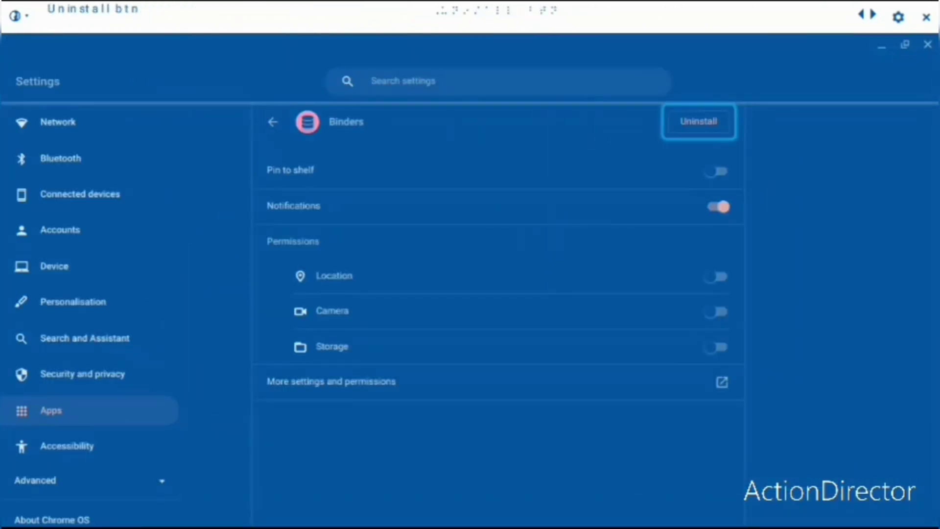
key("Tab")
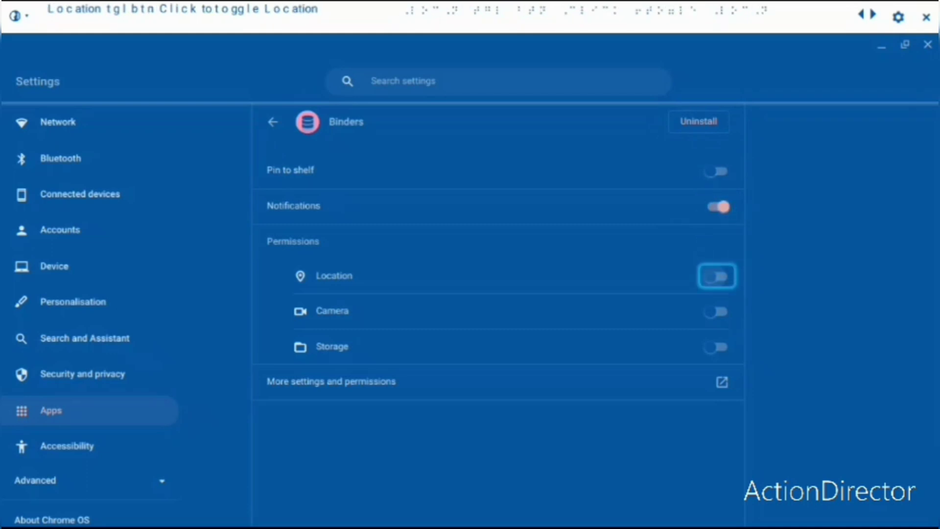
key("space")
key("Tab")
key("space")
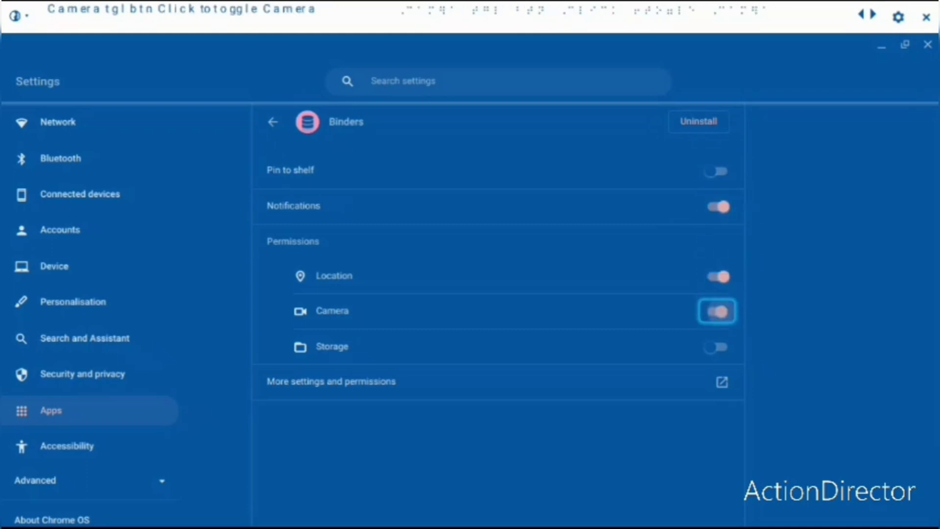
key("Tab")
key("space")
key("Tab")
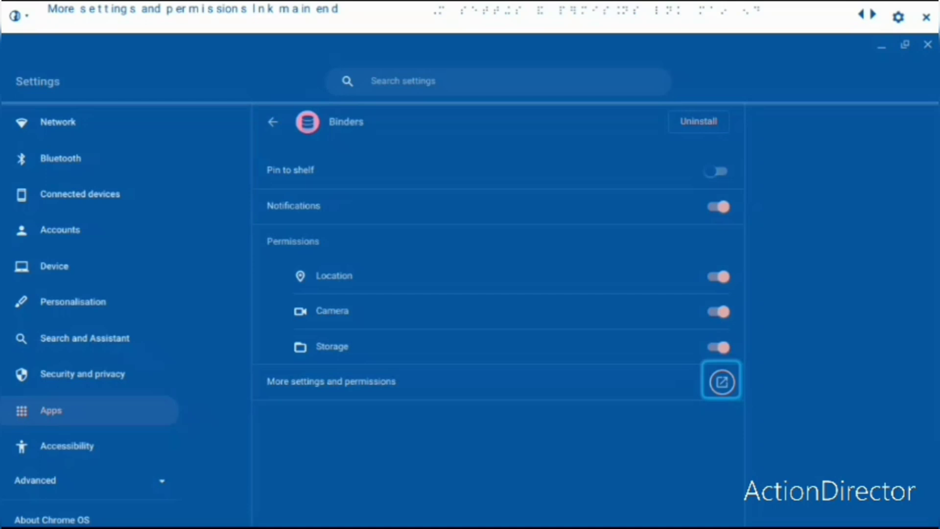
- Recheck the Camera and Storage permission toggles of Binders and close the Settings window
key("shift+Tab")
key("shift+Tab")
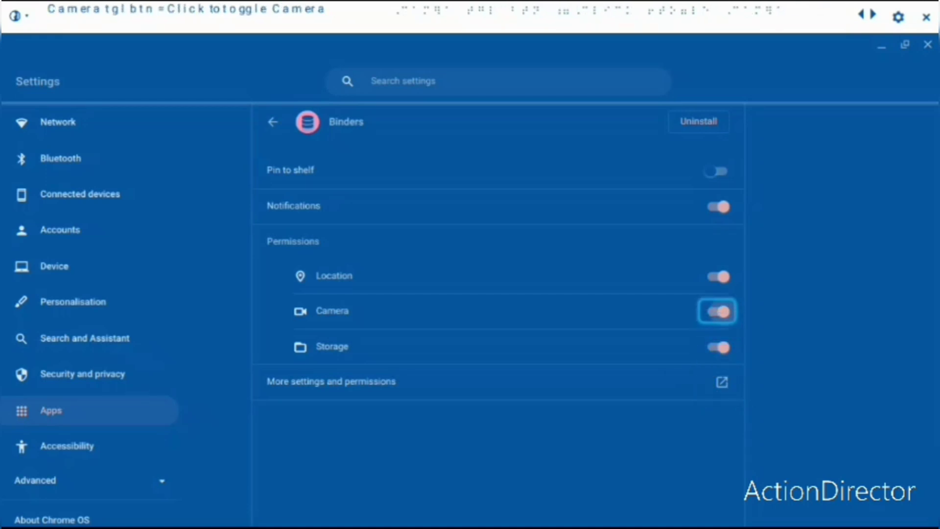
key("Tab")
key("ctrl+w")
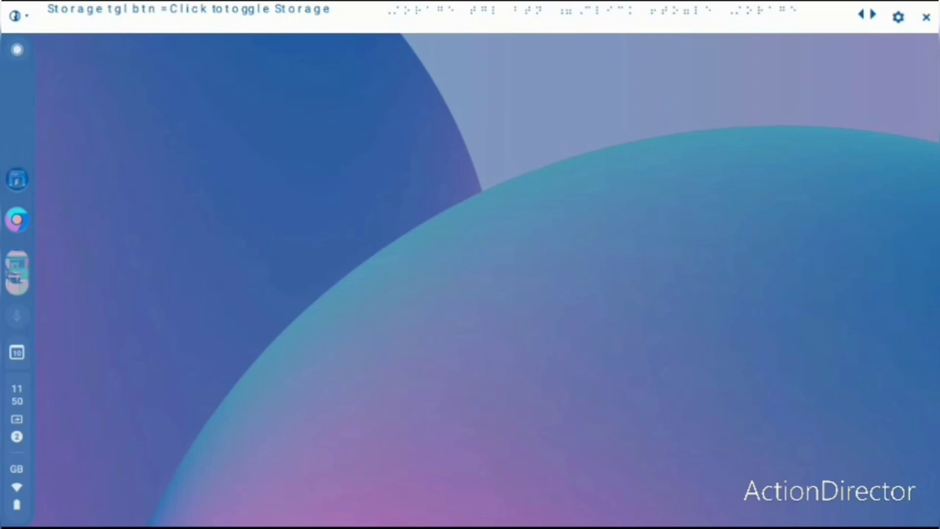
- Open the launcher from the shelf and move the focus past its search field
key("alt+shift+l")
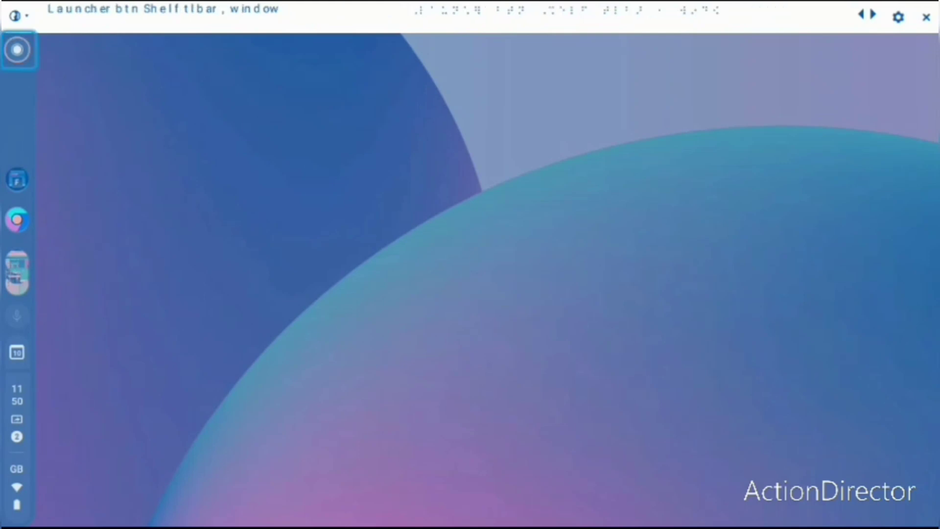
key("Return")
key("Tab")
key("Tab")
key("Tab")
key("Tab")
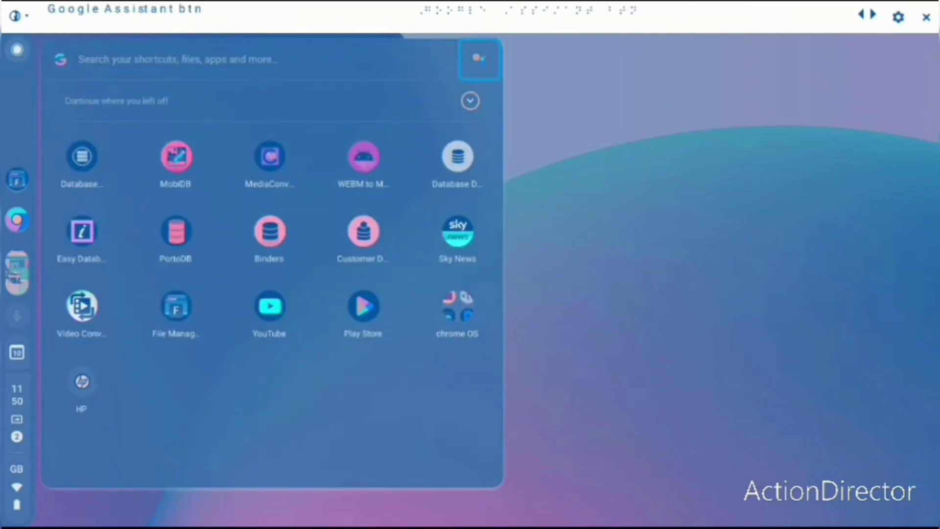
- Launch the Binders app from the app grid
key("Right")
key("Right")
key("Right")
key("Right")
key("Right")
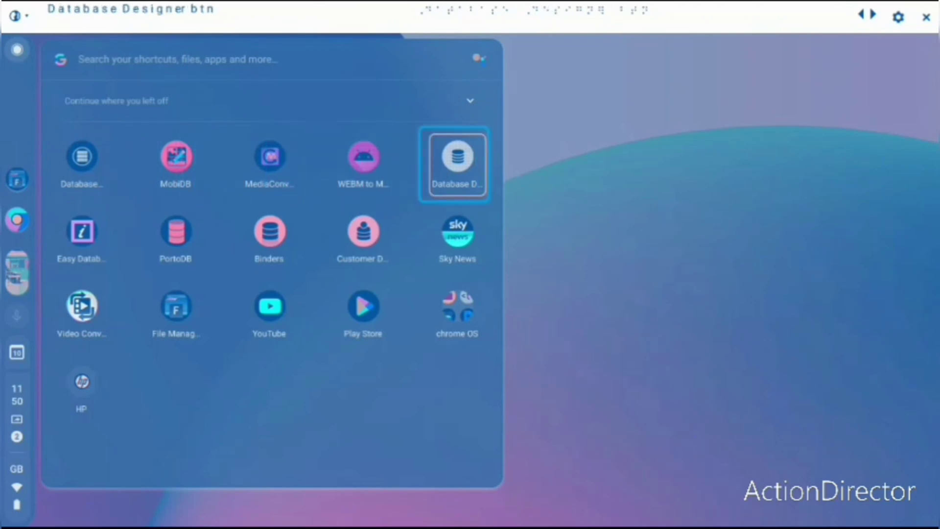
key("Right")
key("Right")
key("Right")
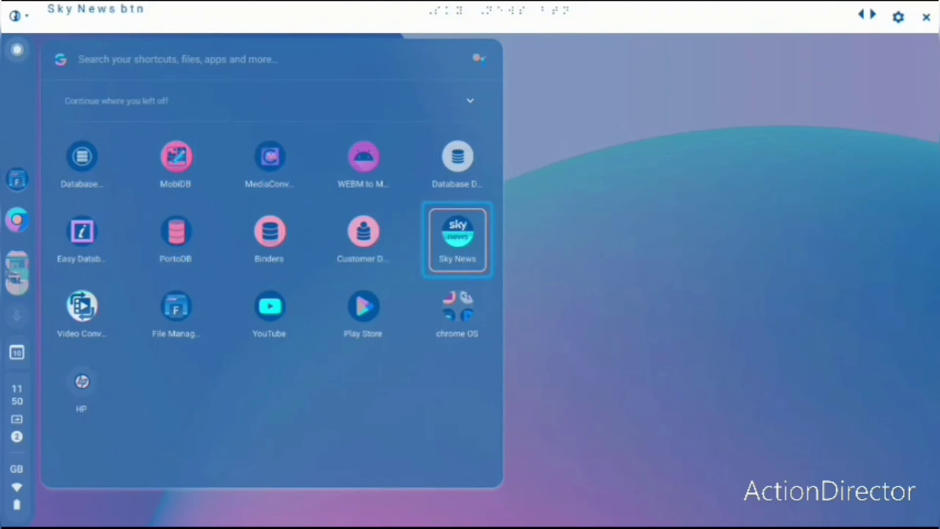
key("Right")
key("Left")
key("Left")
key("Left")
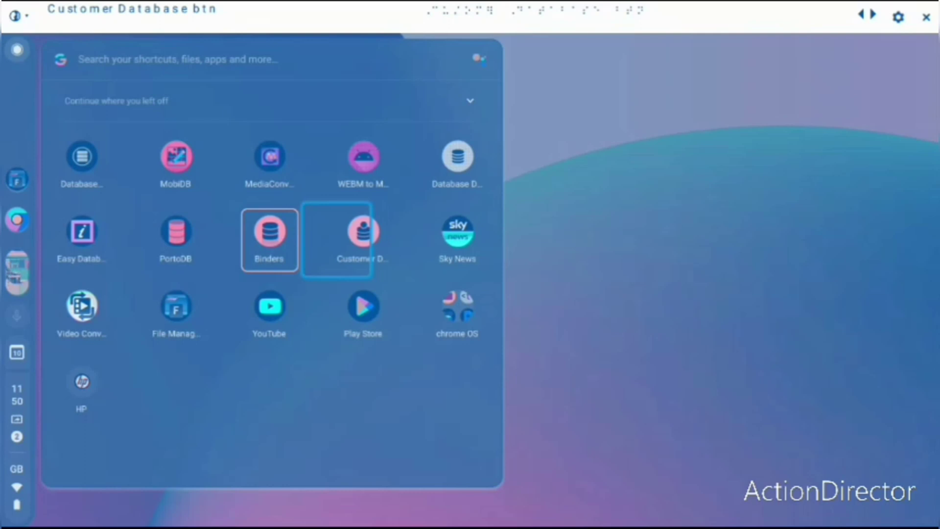
key("Return")
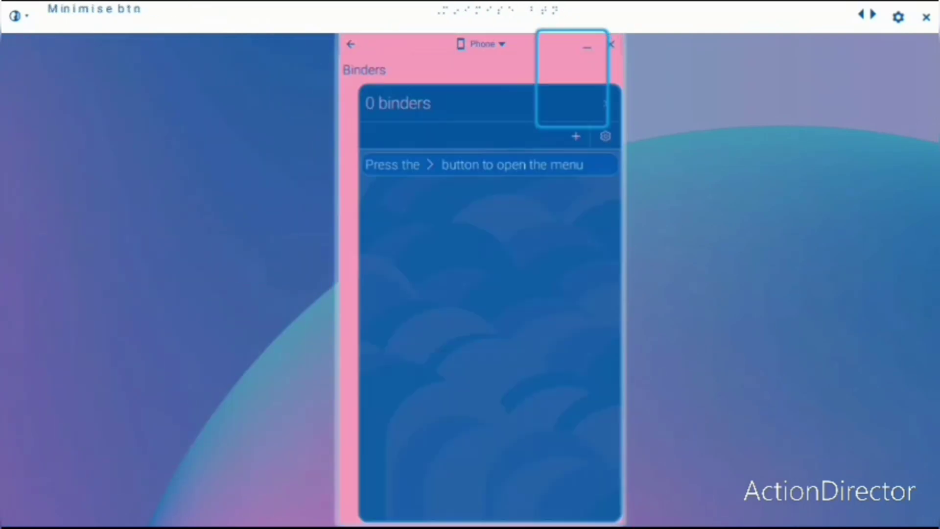
- Examine the window controls and the binders heading of the Binders window with the screen reader
key("Left")
key("Right")
key("Right")
key("Right")
key("Right")
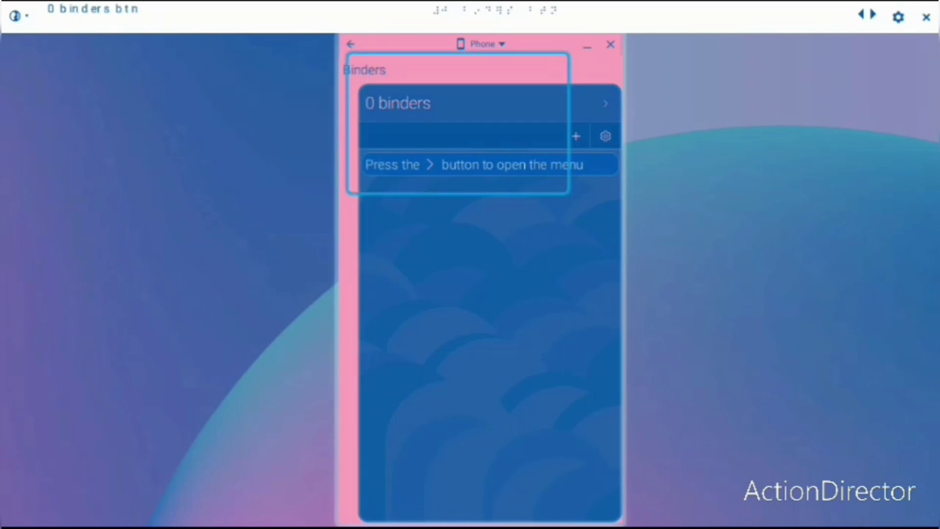
key("Right")
key("Right")
key("Right")
key("Right")
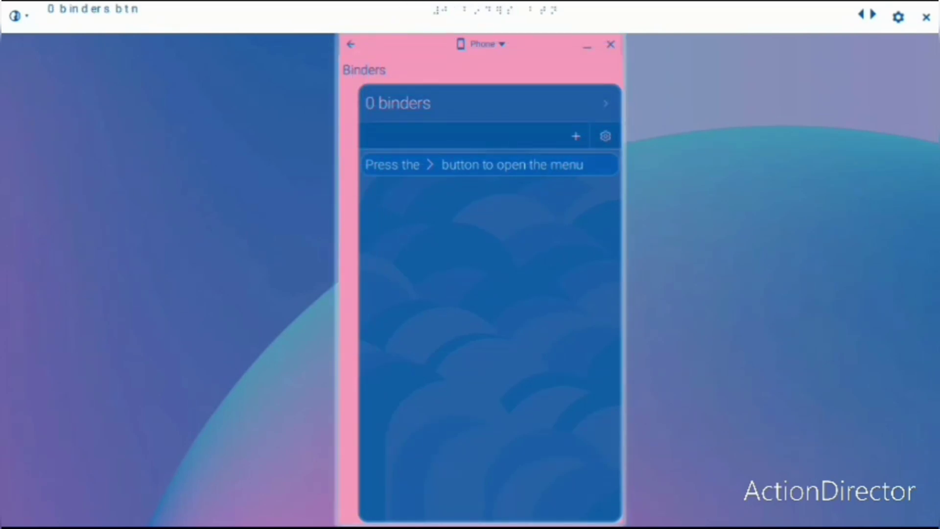
key("Left")
key("Left")
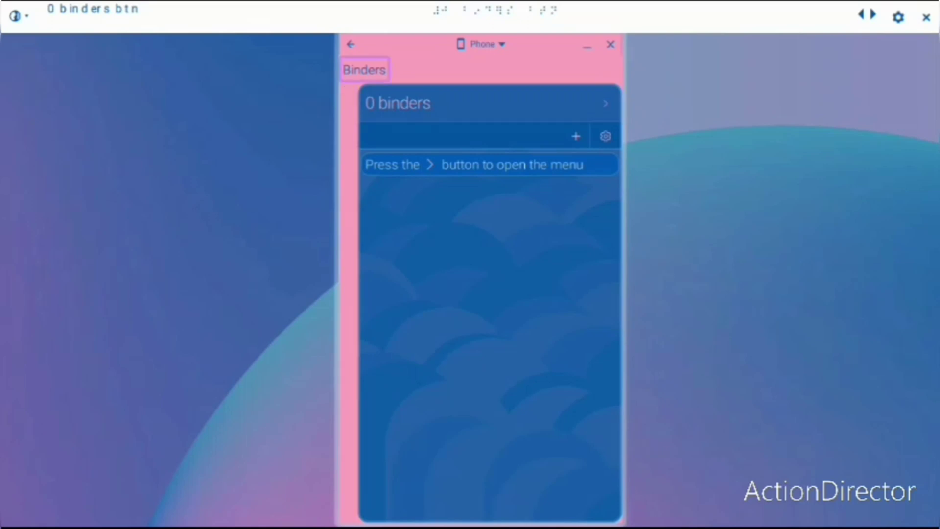
key("F5")
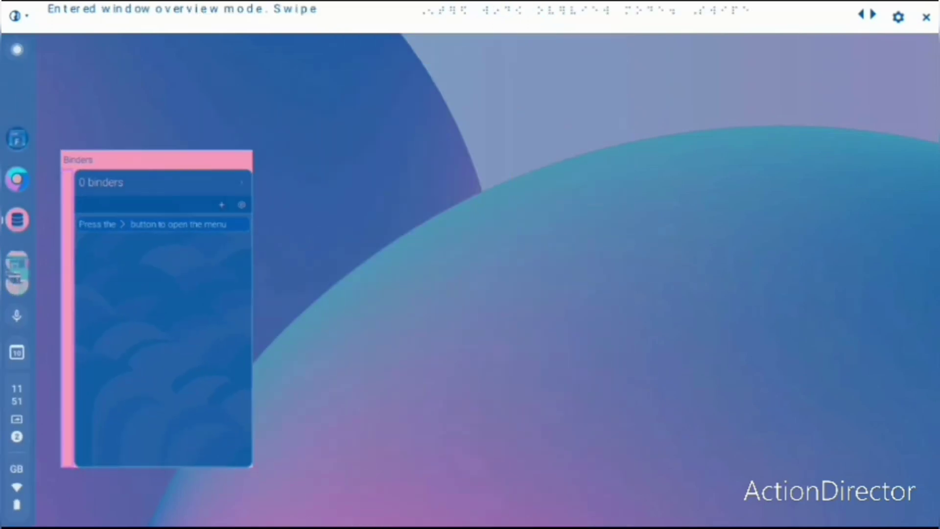
key("F5")
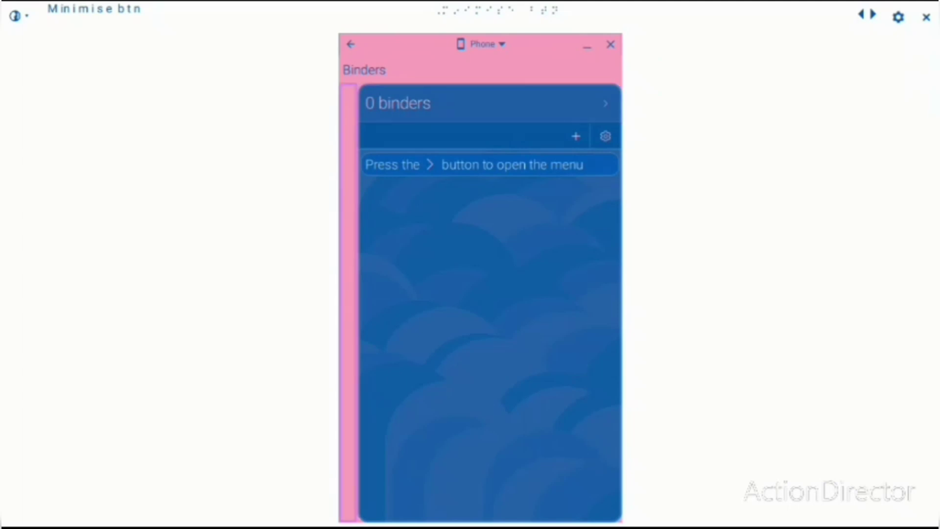
key("F5")
key("F5")
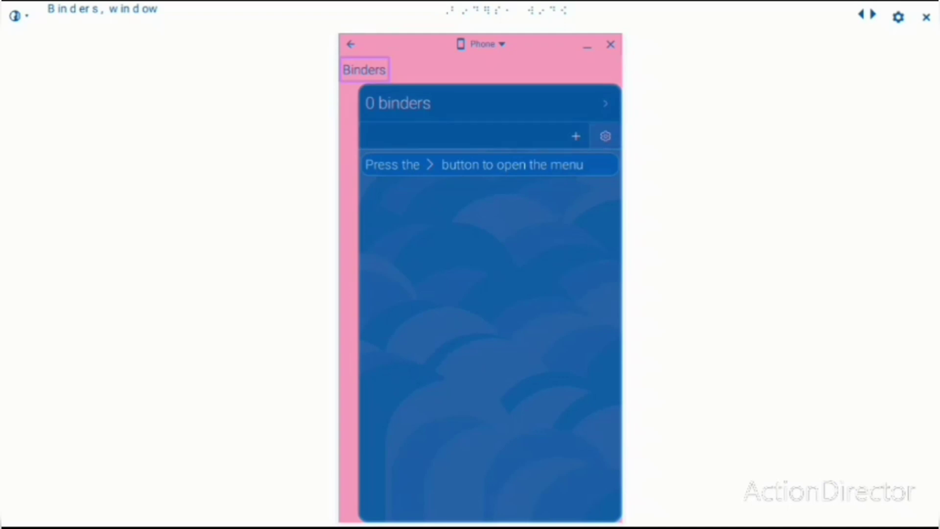
key("Tab")
key("Tab")
- Check the Scrcast recorder's microphone setting in a new Chrome window and switch back to the Binders app
key("ctrl+n")
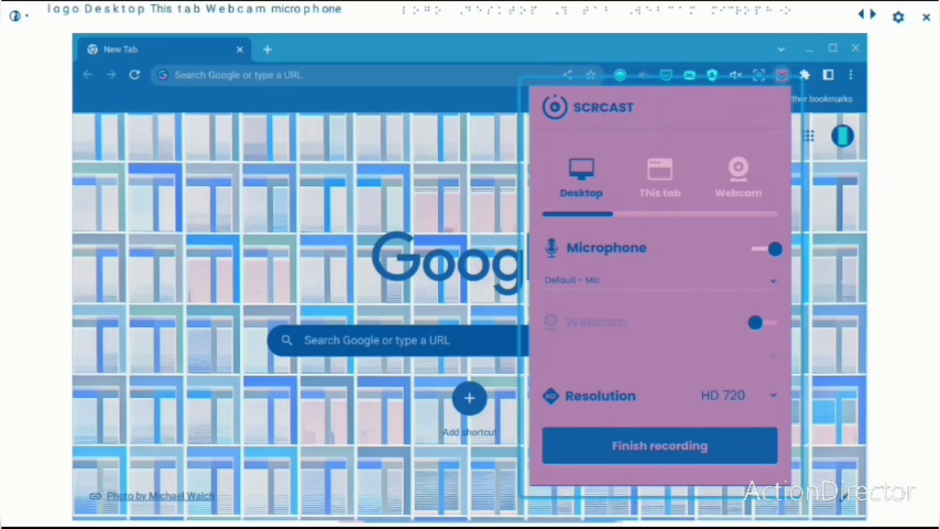
key("shift+Tab")
key("shift+Tab")
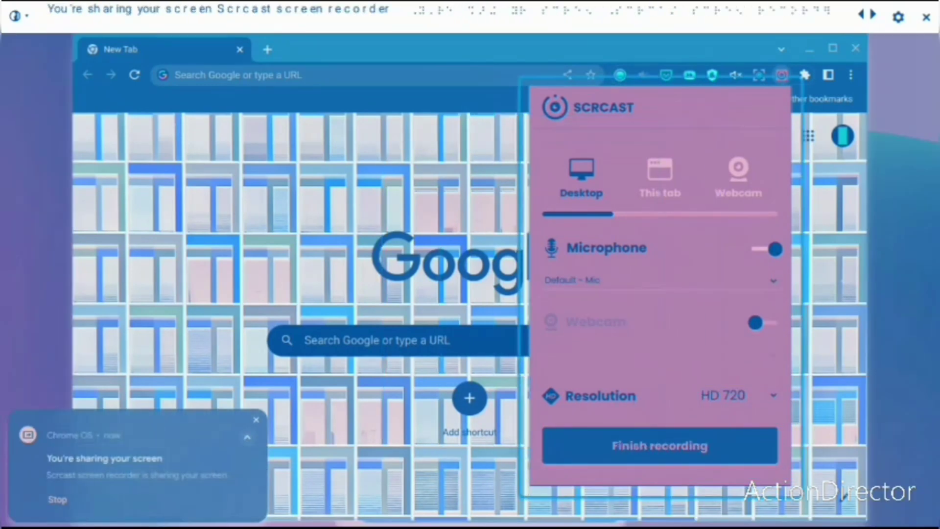
key("shift+Tab")
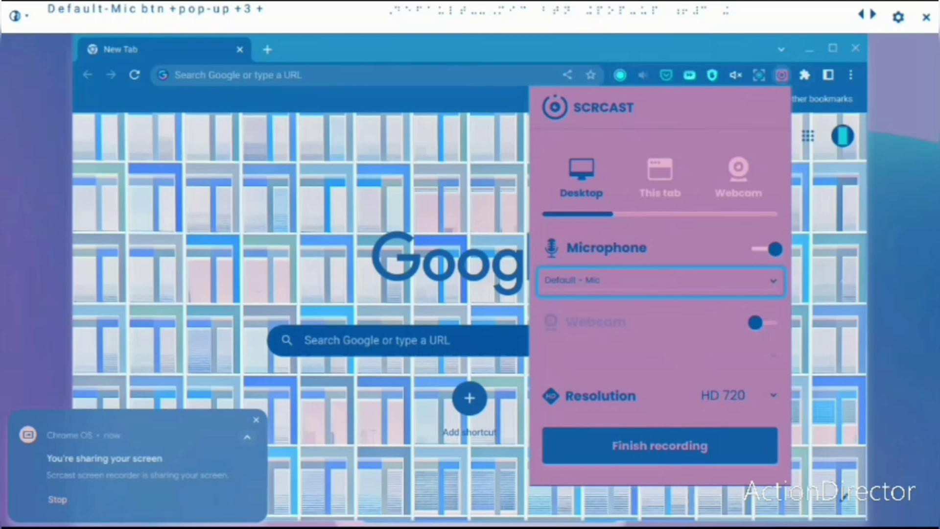
key("alt+Tab")
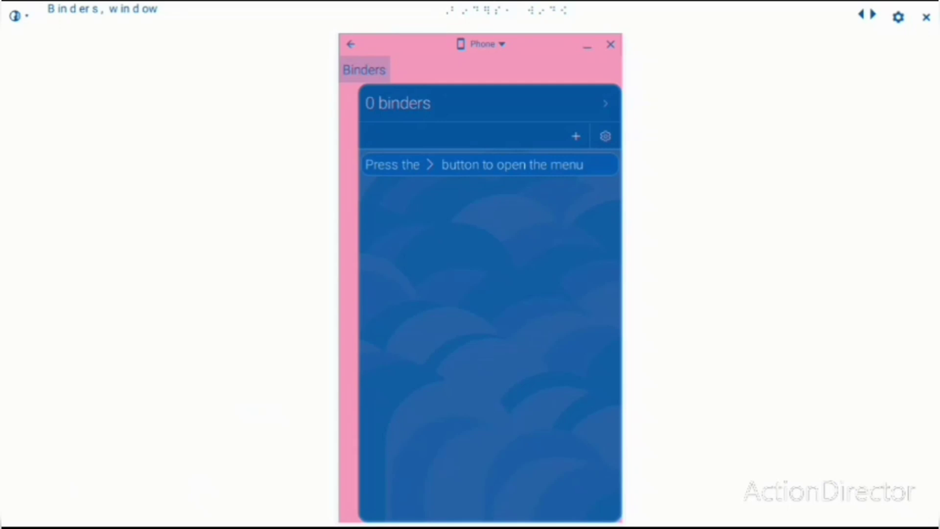
- Examine the controls on the Binders main screen, including the add, settings and menu entries and the hint text
key("Tab")
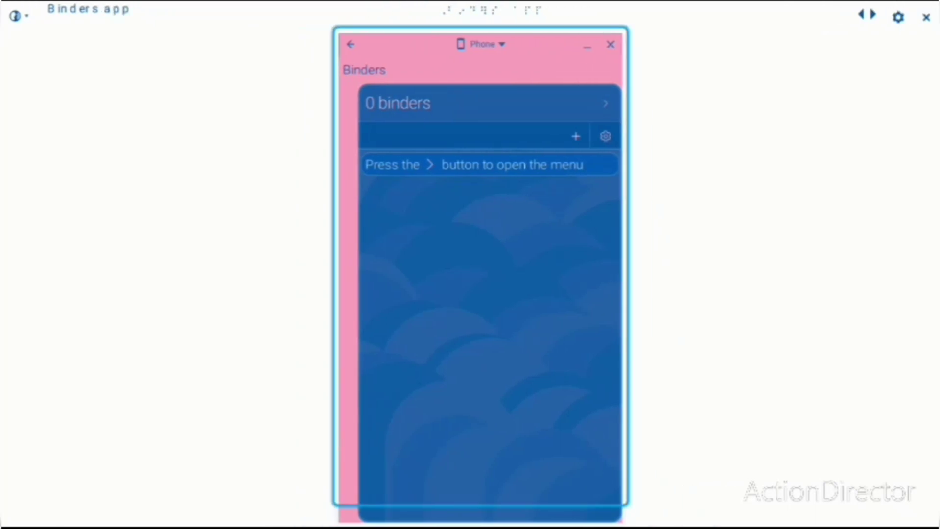
key("shift+Tab")
key("shift+Tab")
key("shift+Tab")
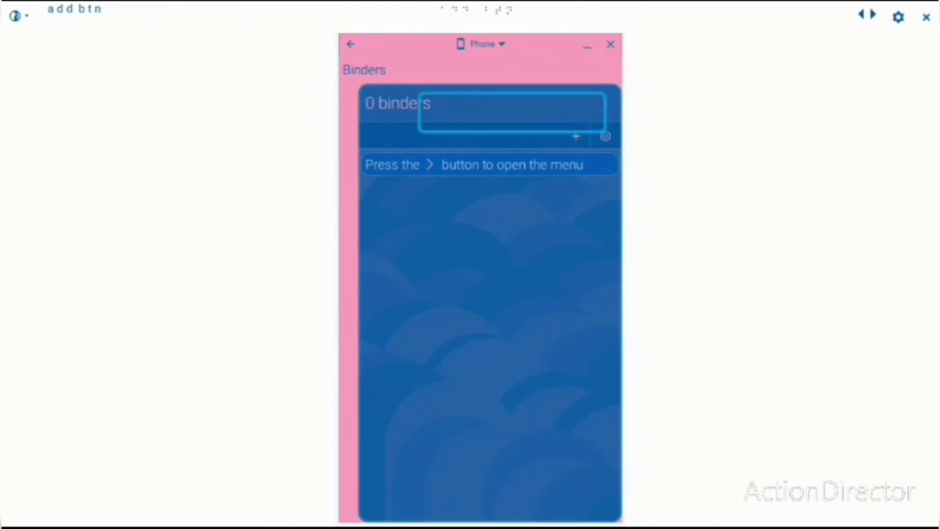
key("Tab")
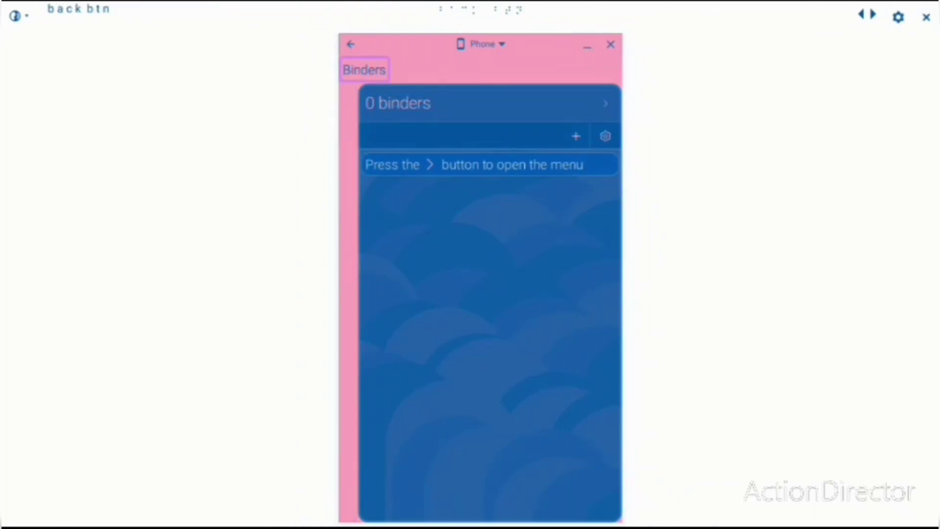
key("Tab")
key("Tab")
key("Tab")
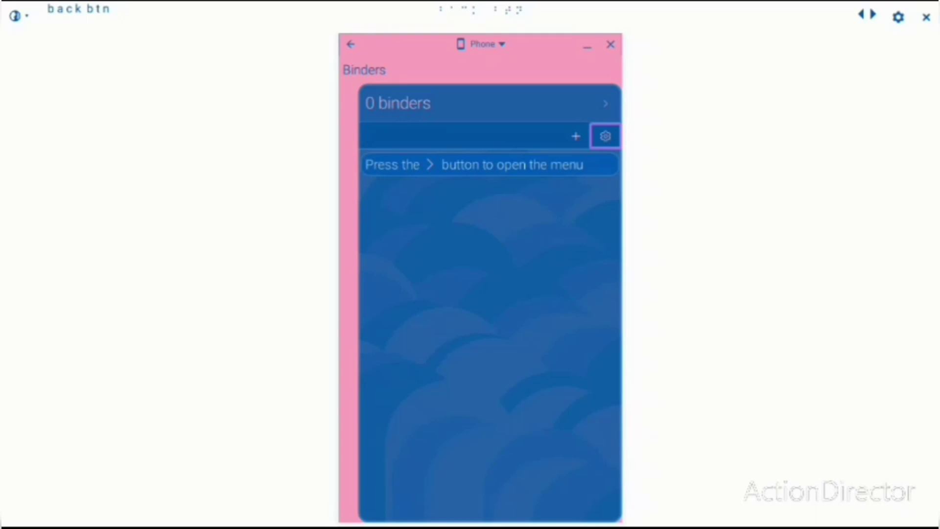
key("Tab")
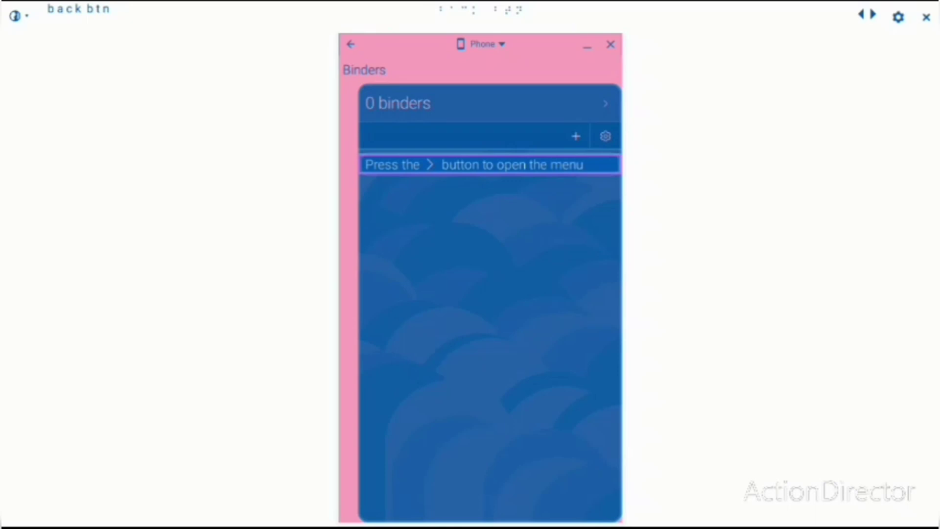
key("Tab")
key("Tab")
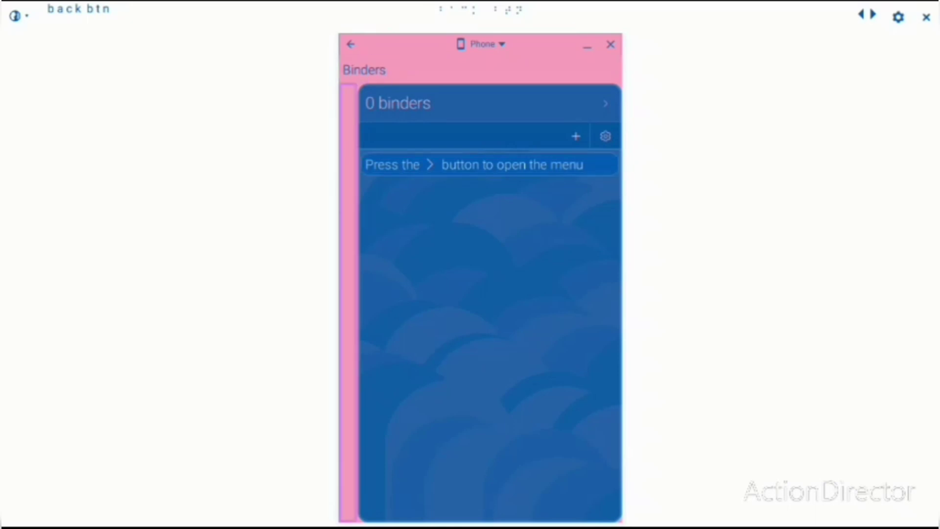
key("Tab")
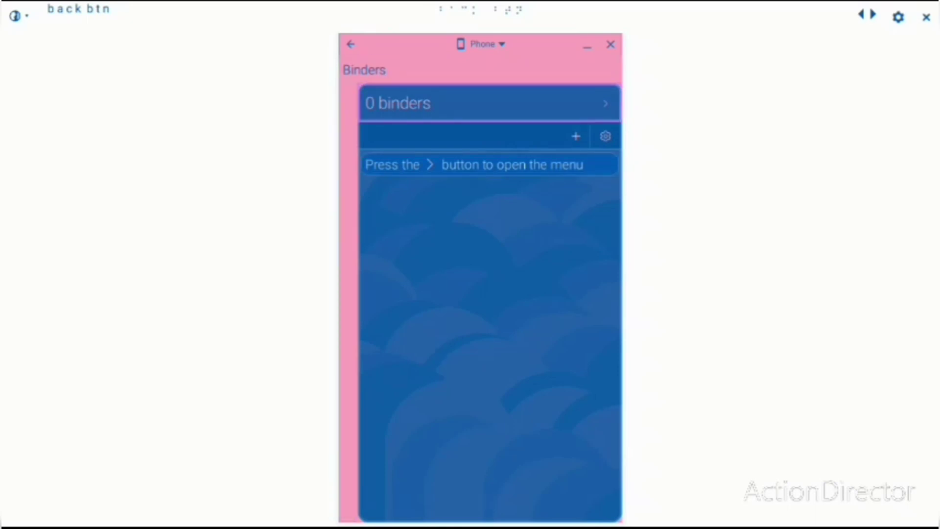
key("Tab")
key("Tab")
key("Tab")
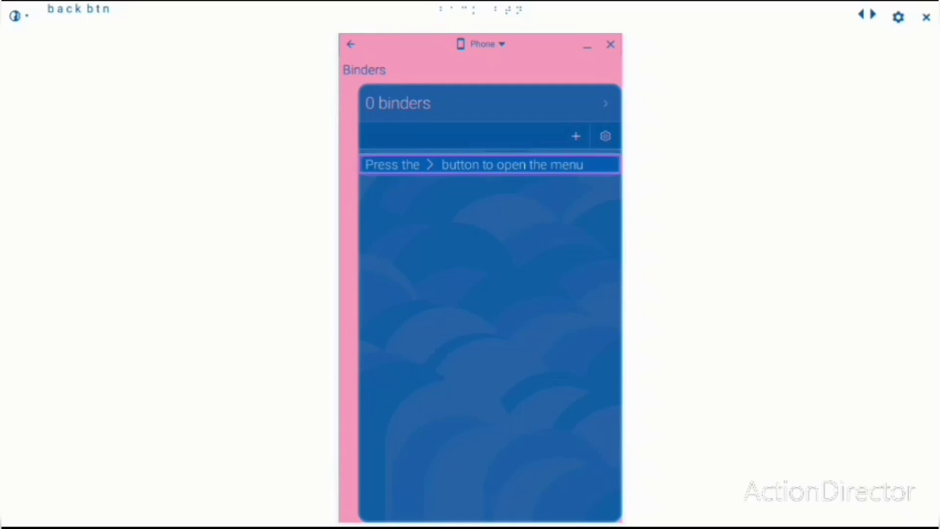
- Open the form for adding a new binder
key("shift+Tab")
key("shift+Tab")
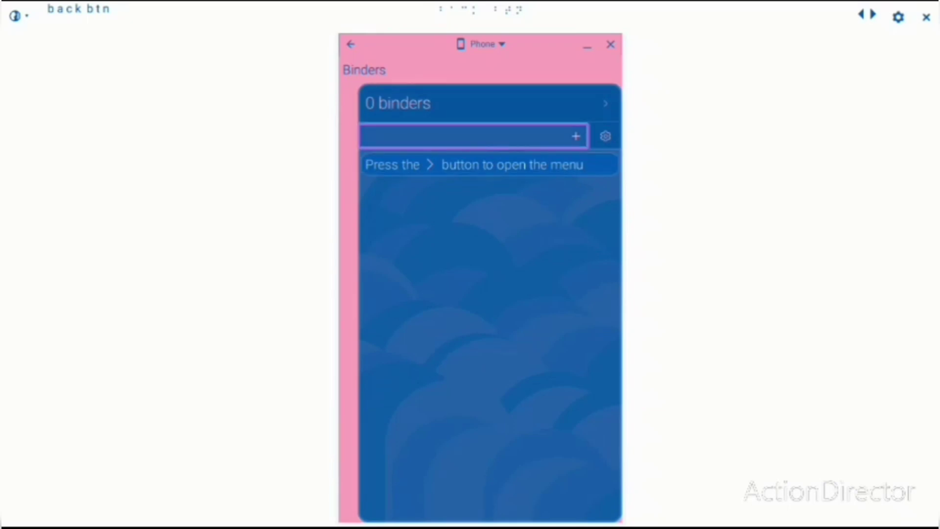
key("Return")
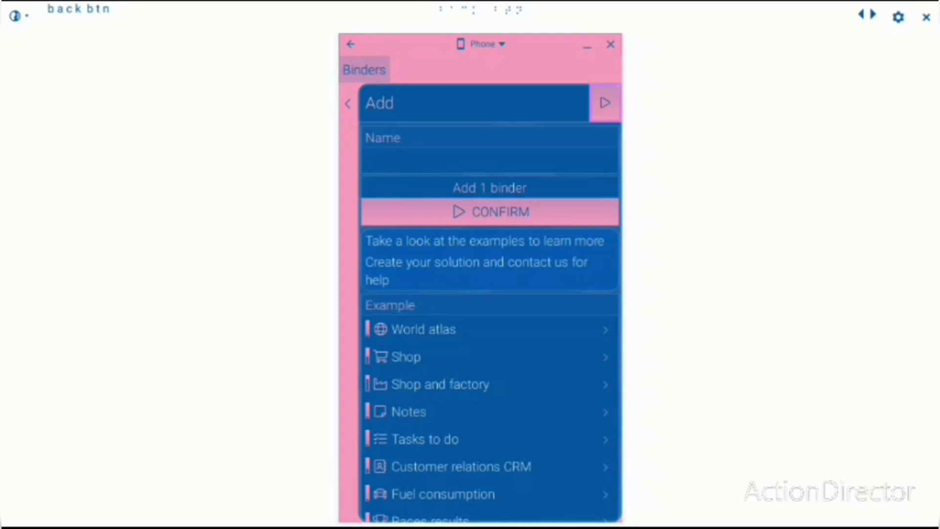
- Read through the Add form from the Name field and the confirm option to the World atlas example
key("Tab")
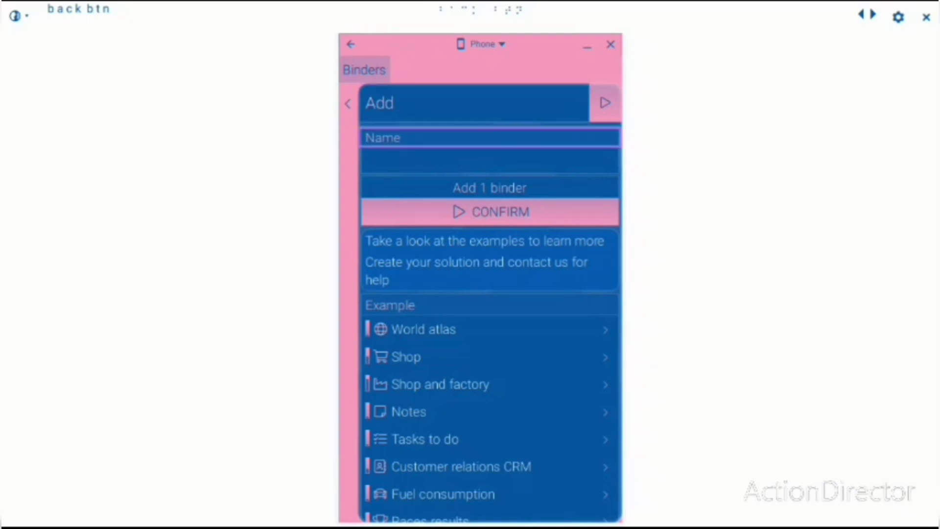
key("Tab")
key("Tab")
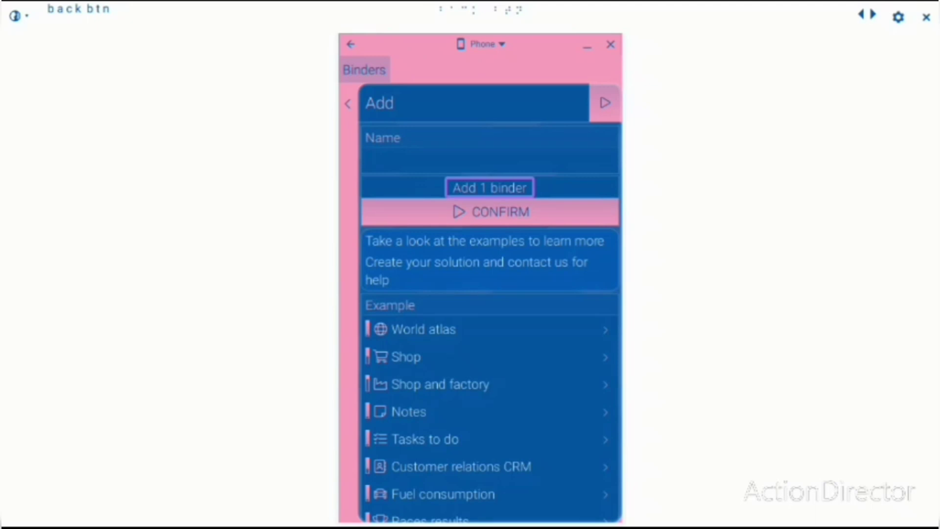
key("Tab")
key("Tab")
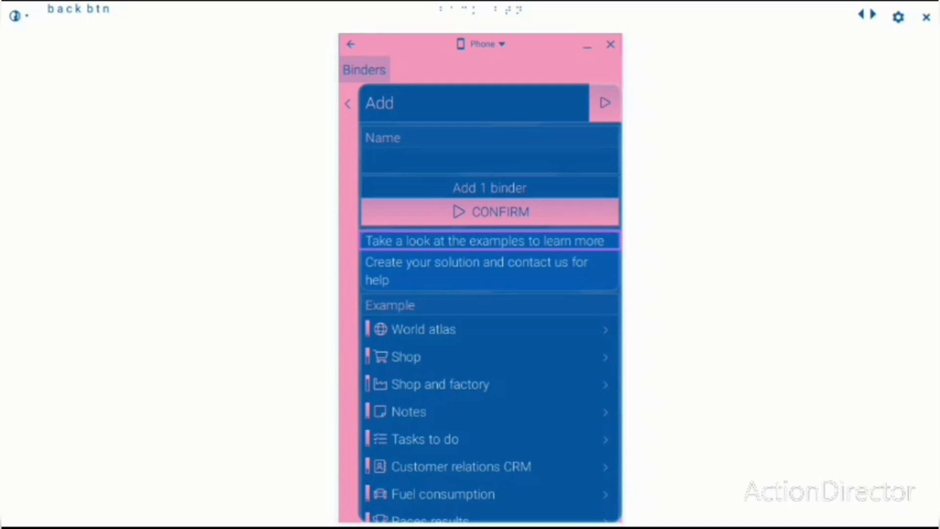
key("Tab")
key("Tab")
key("Tab")
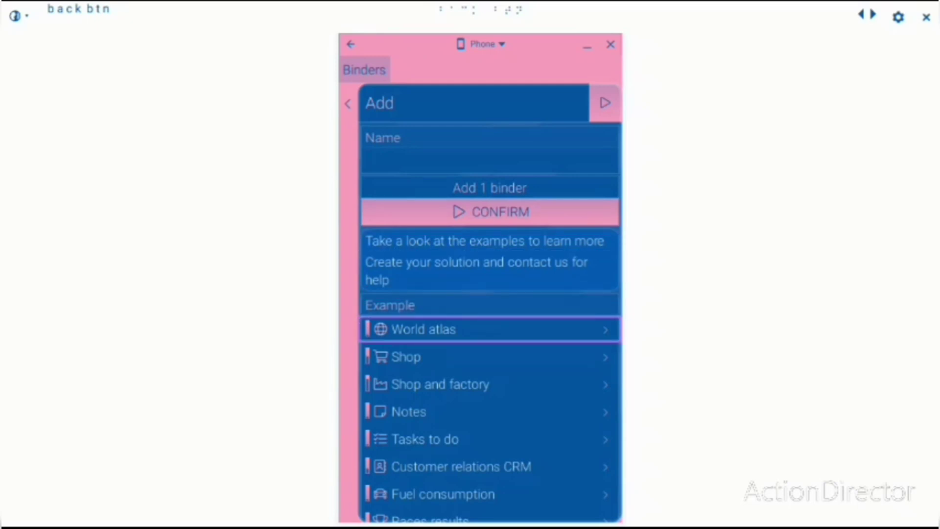
- Read the help text on the Add form and the first example templates, up to Shop and factory
key("shift+Tab")
key("shift+Tab")
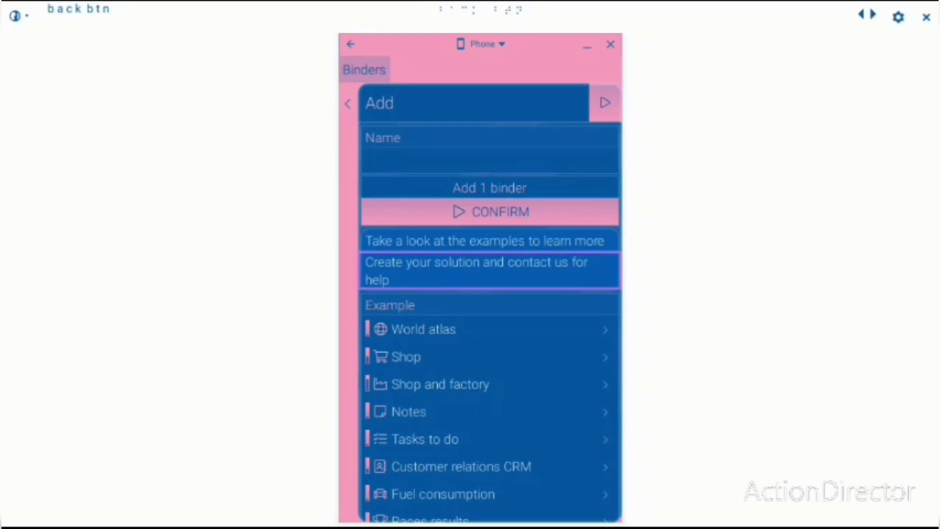
key("Tab")
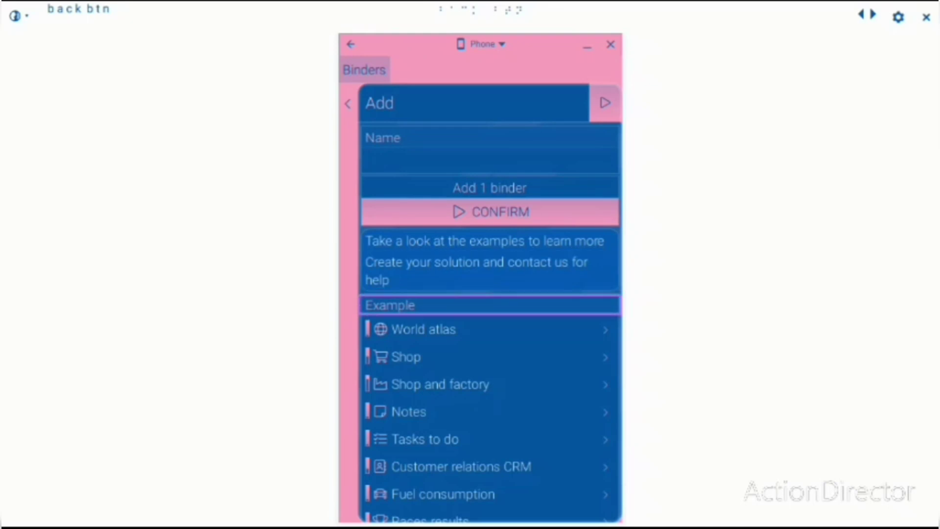
key("Tab")
key("Tab")
key("Tab")
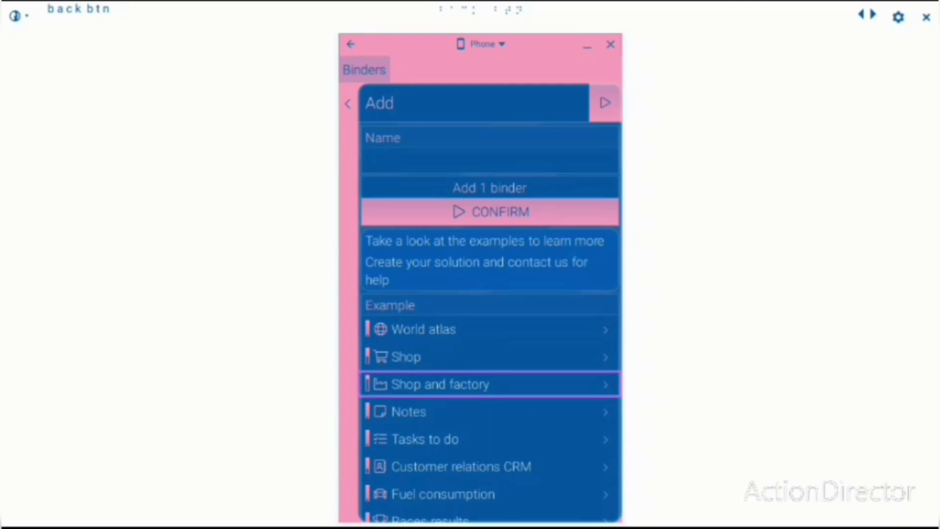
key("shift+Tab")
key("shift+Tab")
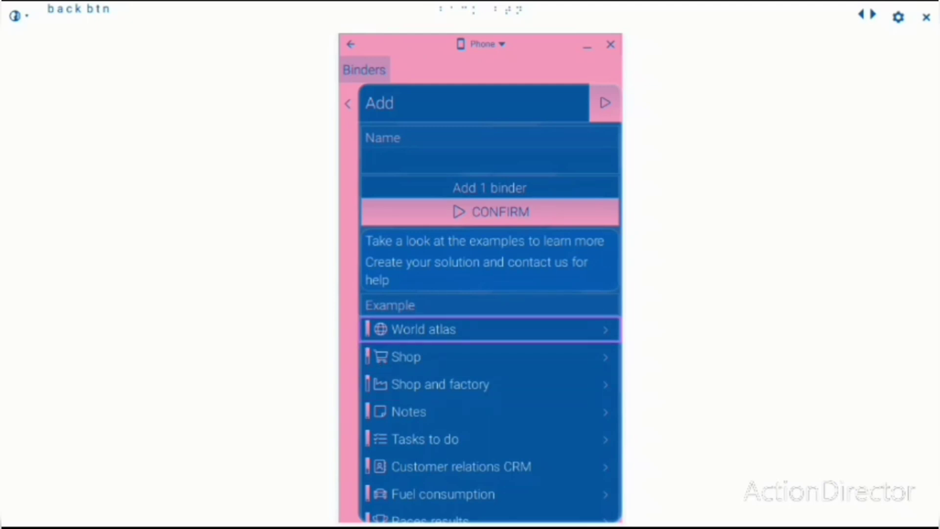
key("shift+Tab")
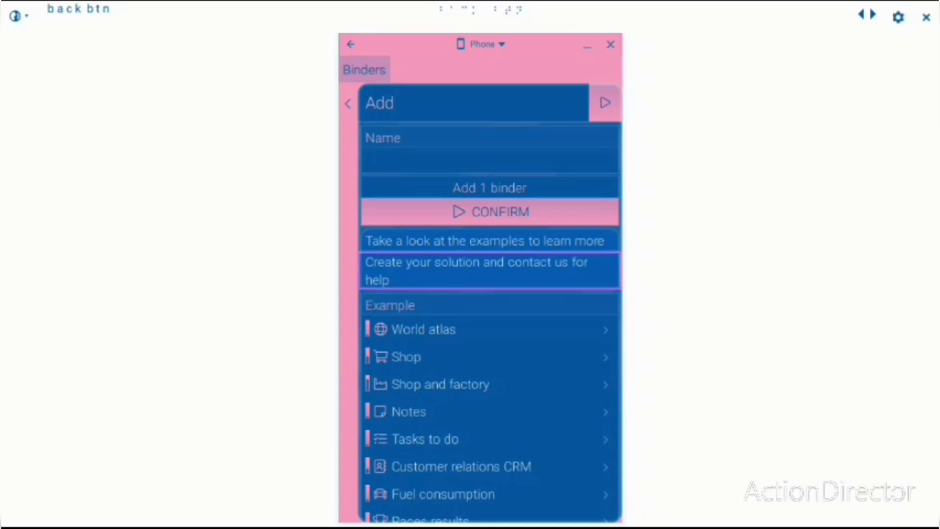
- Enter "name" in the Name field of the new binder
key("shift+Tab")
key("shift+Tab")
key("shift+Tab")
key("shift+Tab")
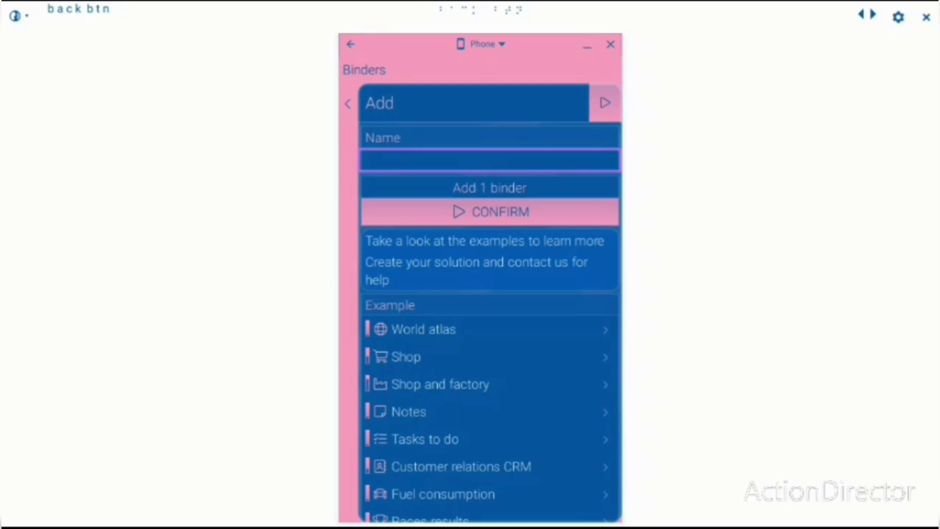
type("name")
- Choose the Fuel consumption example as the template for the new binder
key("Tab")
key("Tab")
key("Tab")
key("Tab")
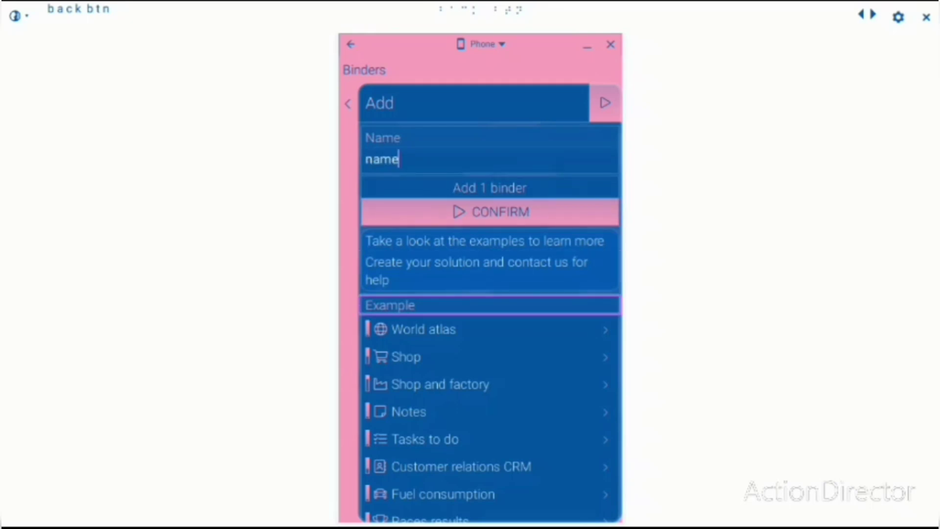
key("Tab")
key("Tab")
key("Tab")
key("Tab")
key("Tab")
key("Tab")
key("Tab")
key("Tab")
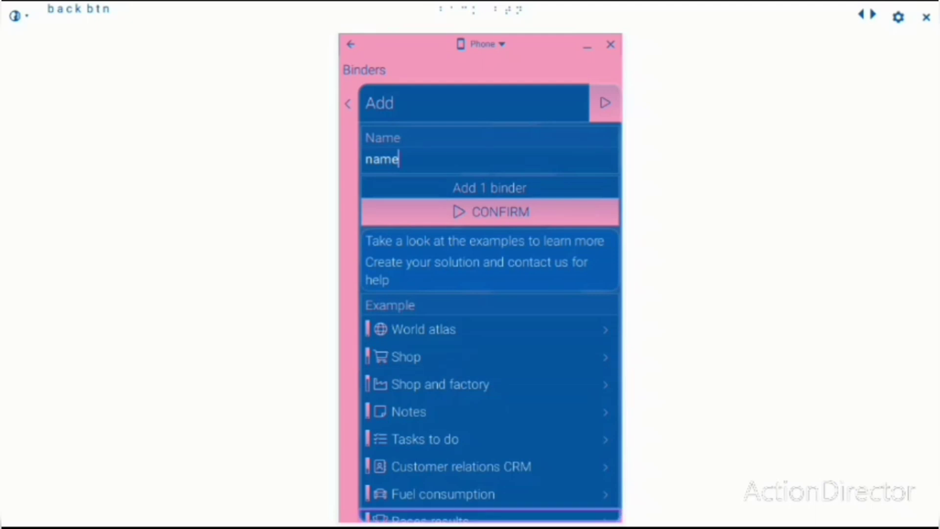
key("shift+Tab")
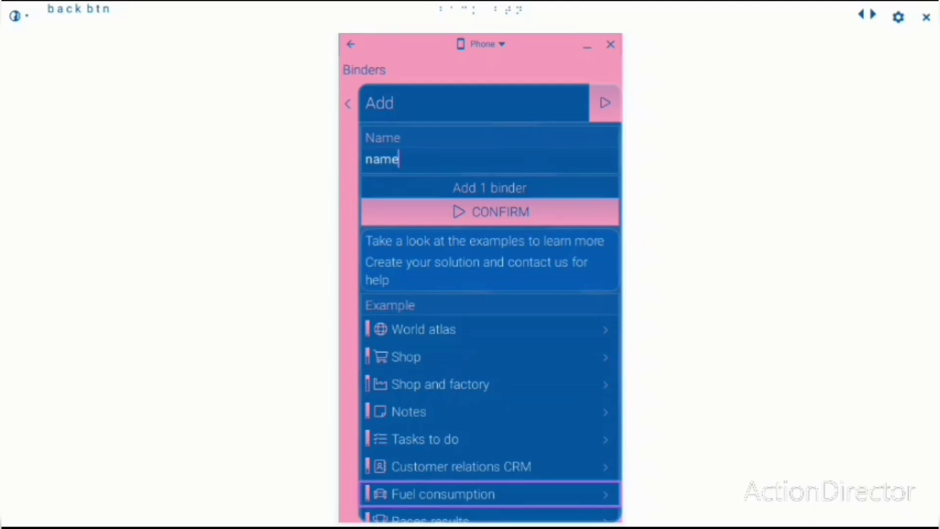
key("Return")
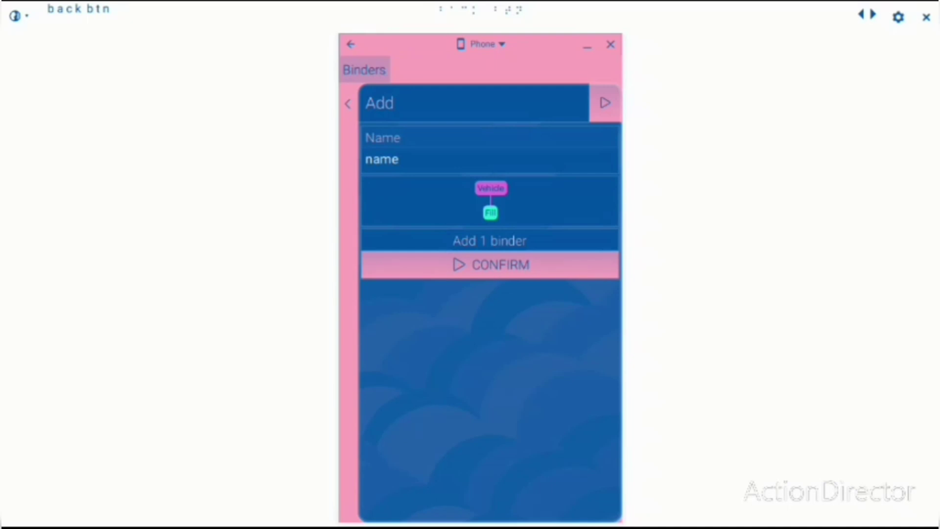
- Read through the Add form with the Fuel consumption template, from the title to the confirm option
key("Tab")
key("Tab")
key("Tab")
key("Tab")
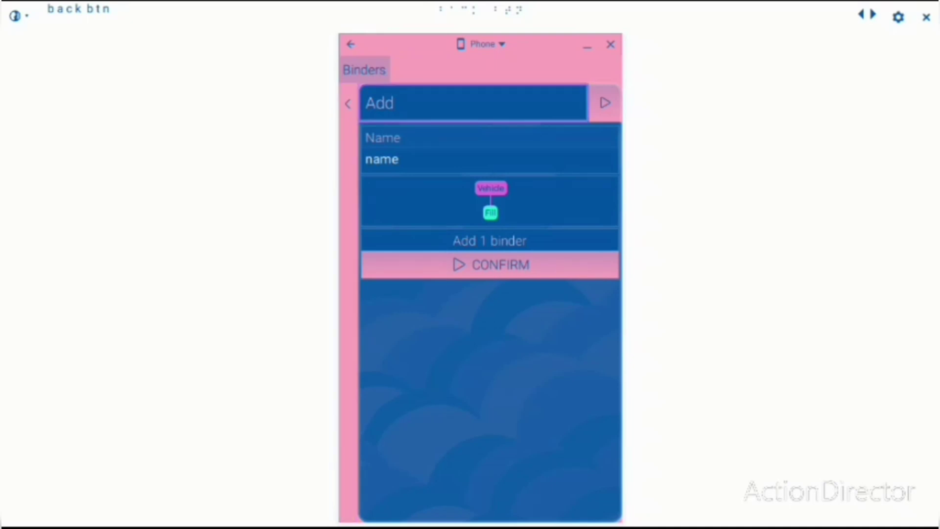
key("Tab")
key("Tab")
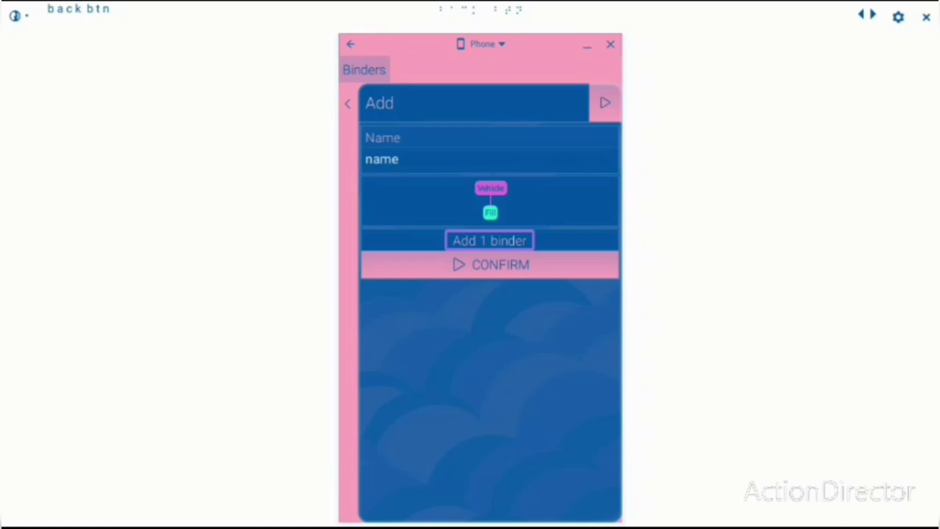
key("shift+Tab")
key("Tab")
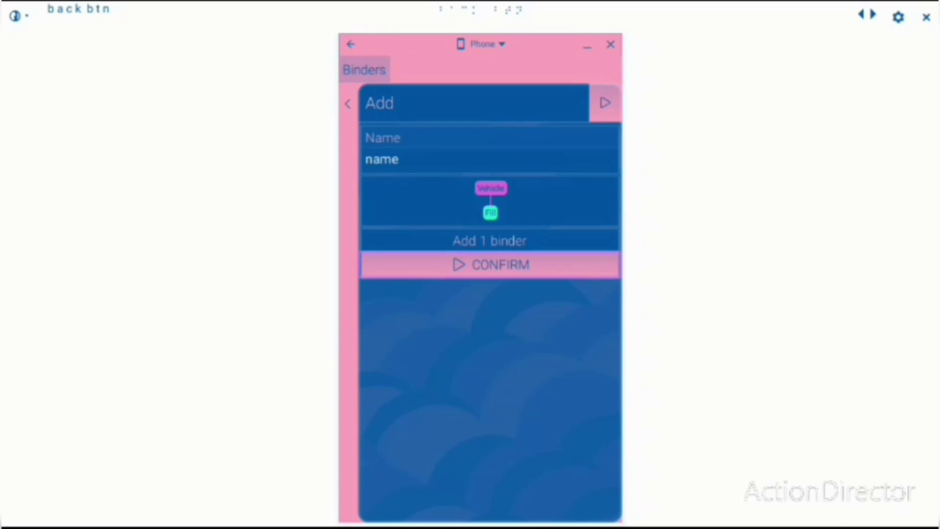
- Confirm adding the binder based on the Fuel consumption template
key("Tab")
key("Tab")
key("Tab")
key("Tab")
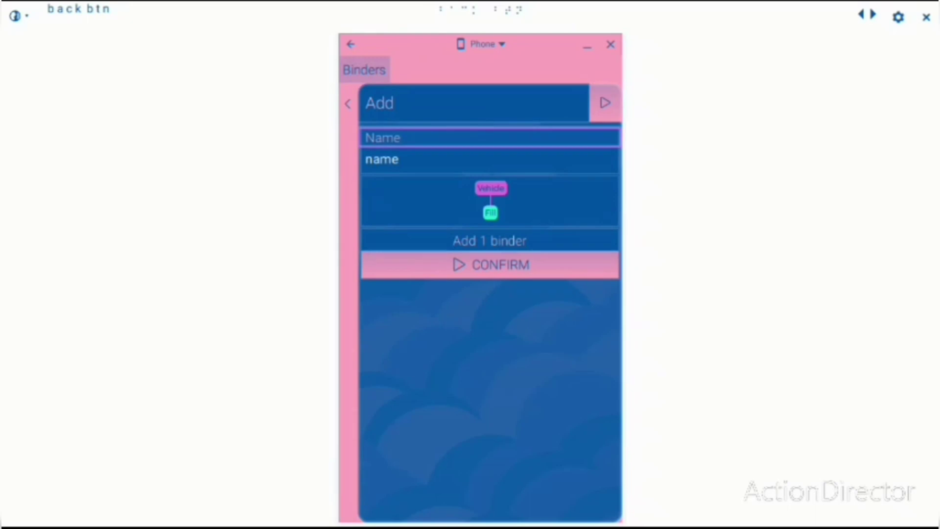
key("Tab")
key("Tab")
key("Tab")
key("Return")
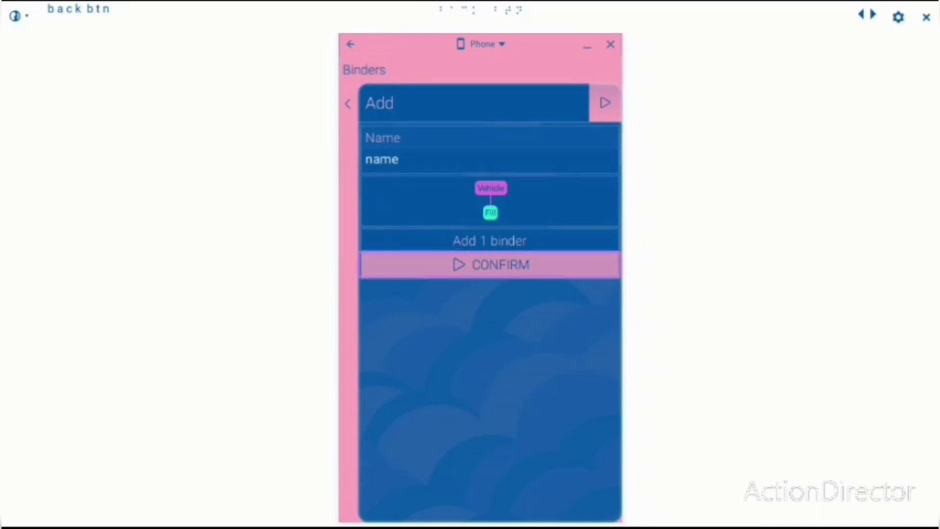
- Examine the entries on the new binder's main page, including settings, the Vehicles folder and the Binders link
key("Tab")
key("Tab")
key("Tab")
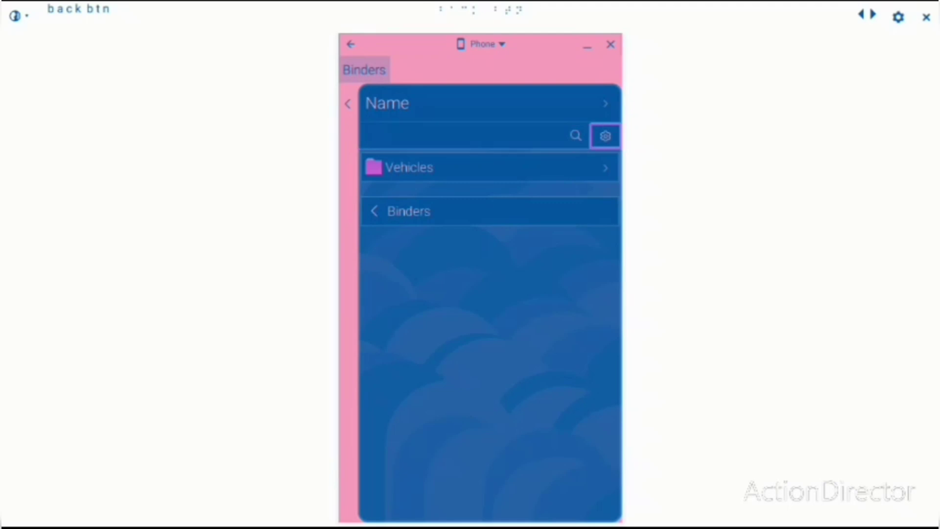
key("Tab")
key("Tab")
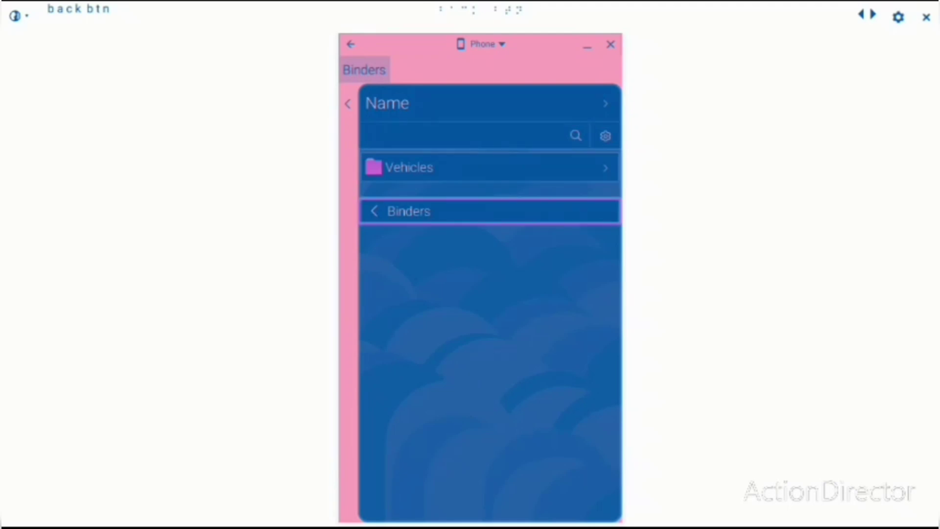
key("Tab")
key("Tab")
key("Tab")
key("Tab")
key("Tab")
key("Tab")
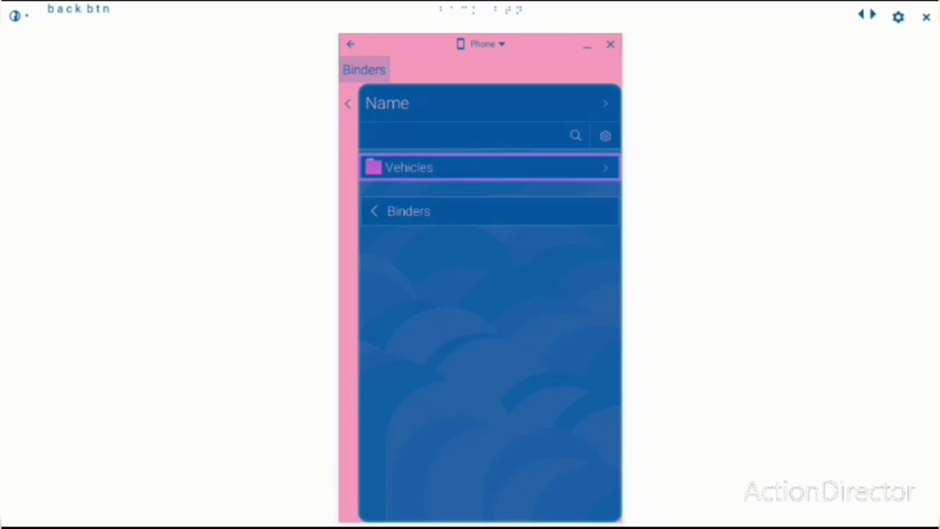
key("shift+Tab")
key("Tab")
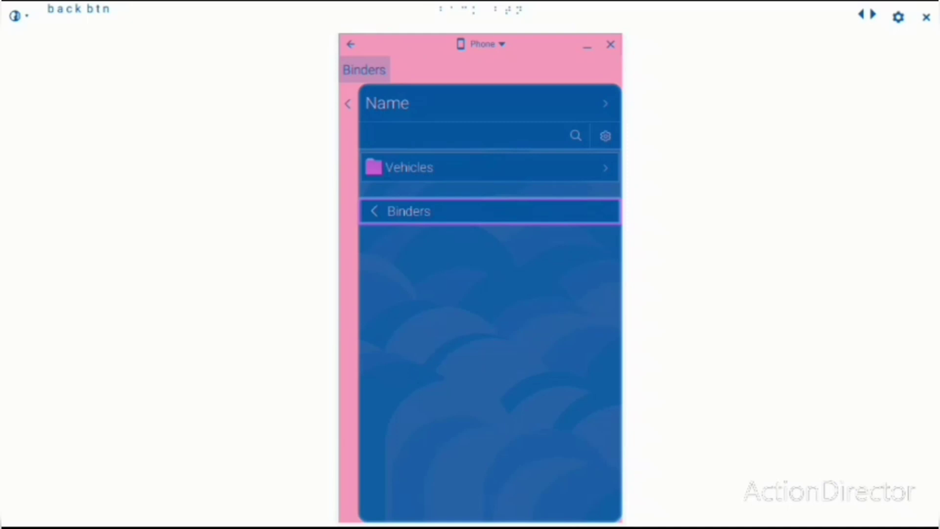
- Open the settings of the new binder
key("shift+Tab")
key("shift+Tab")
key("shift+Tab")
key("shift+Tab")
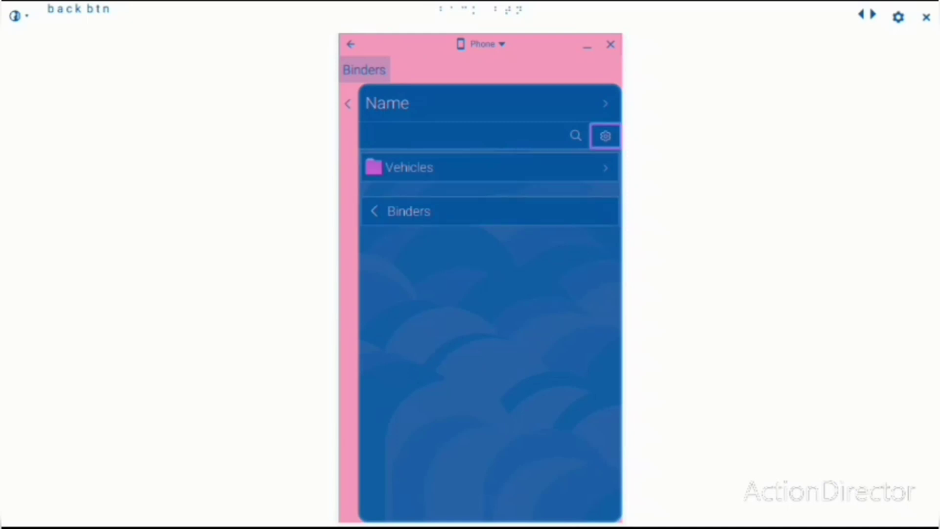
key("shift+Tab")
key("shift+Tab")
key("shift+Tab")
key("shift+Tab")
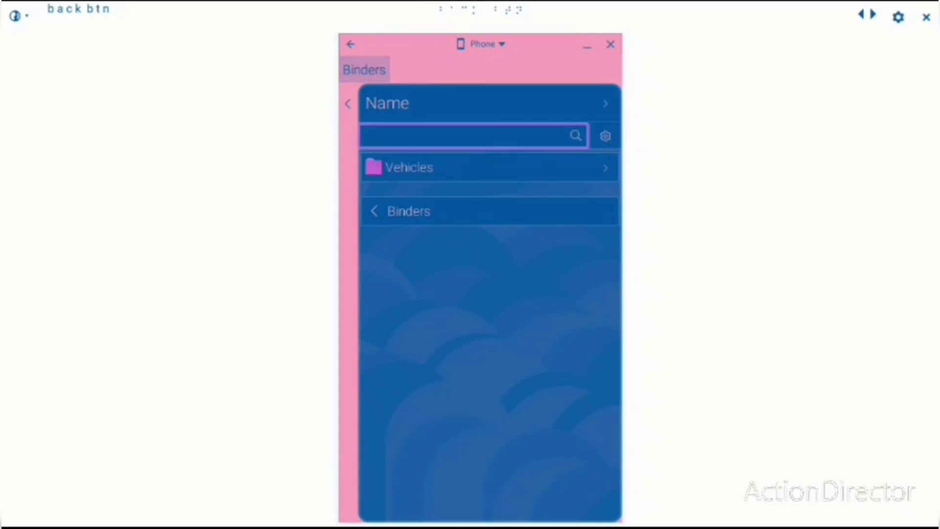
key("Tab")
key("Return")
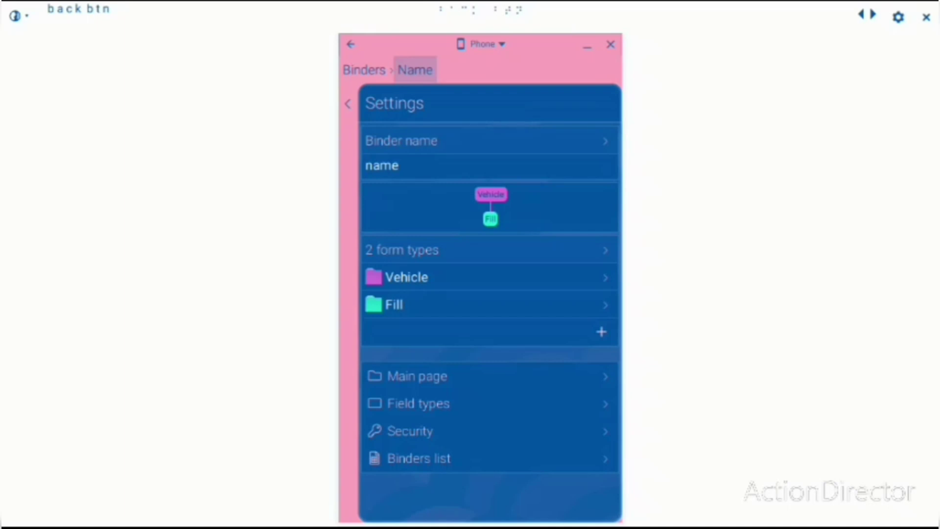
- Read through the binder's settings, from the binder name and form types to the Binders list entry
key("Tab")
key("Tab")
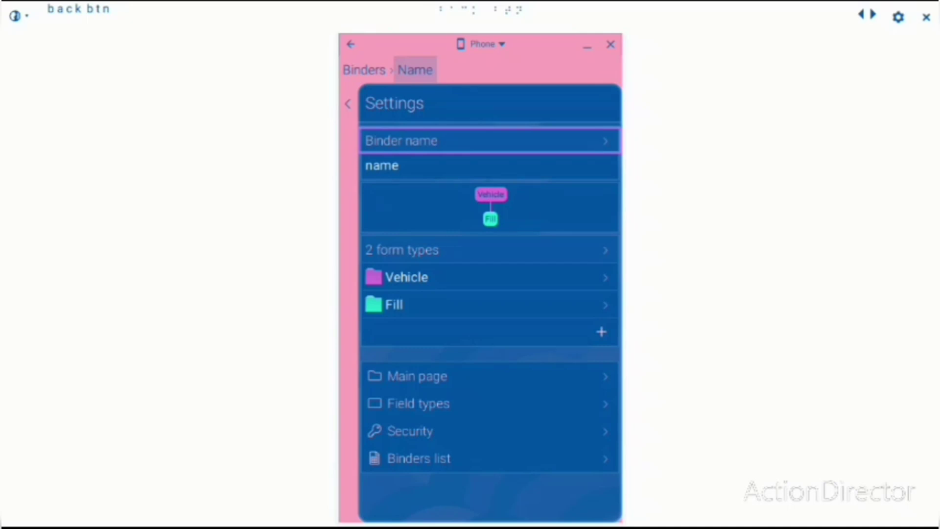
key("Tab")
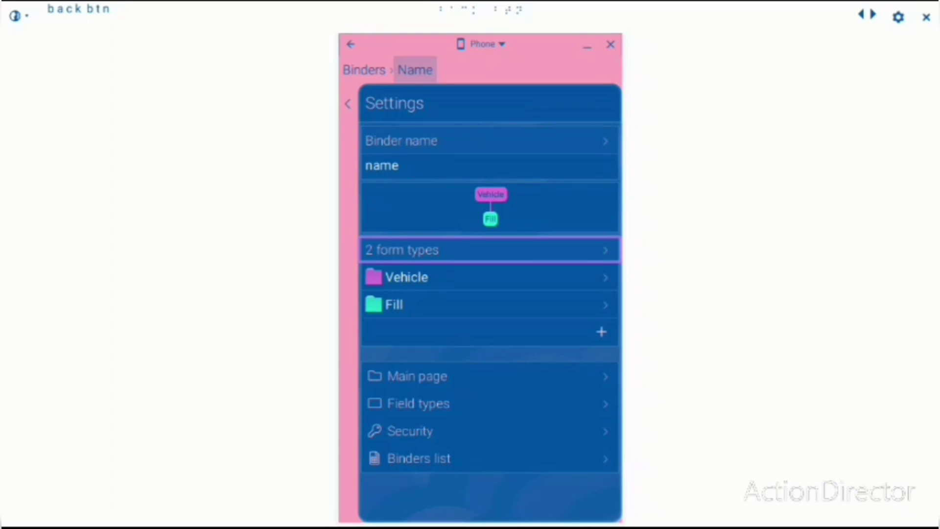
key("Tab")
key("Tab")
key("Tab")
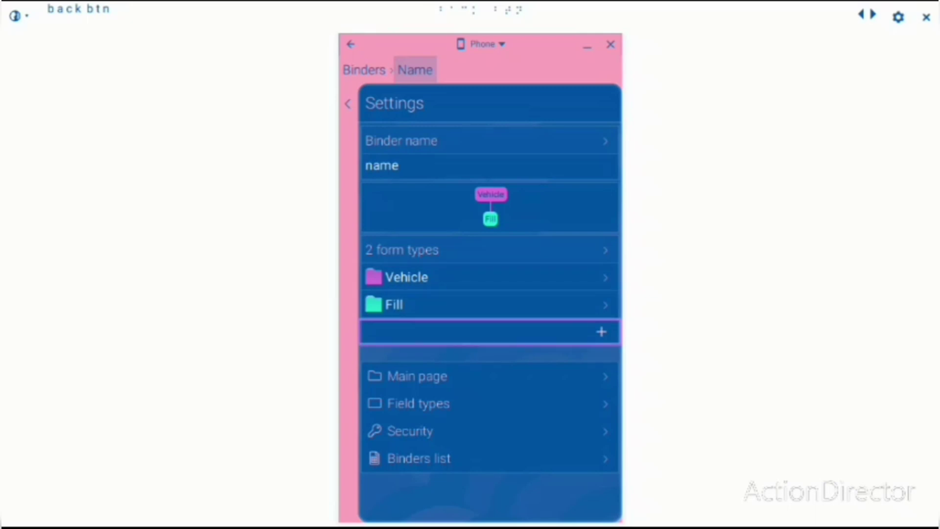
key("Tab")
key("Tab")
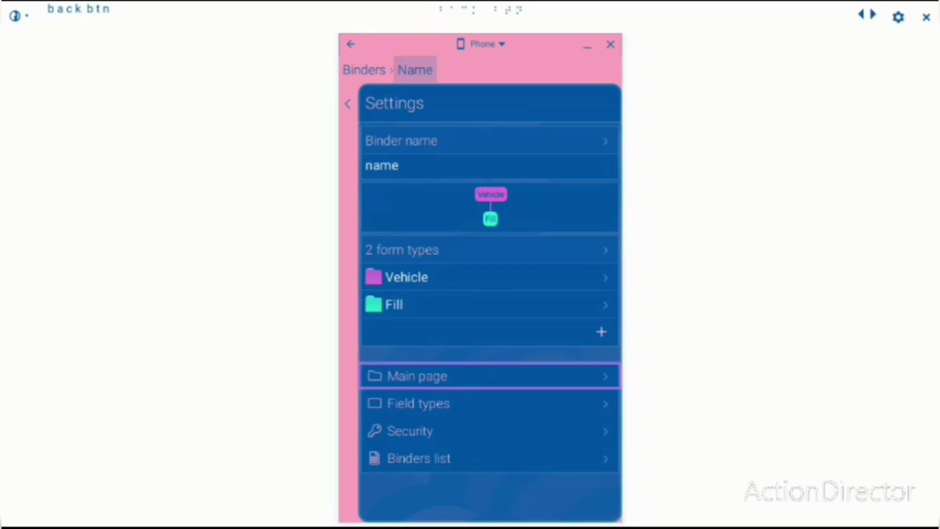
key("shift+Tab")
key("Tab")
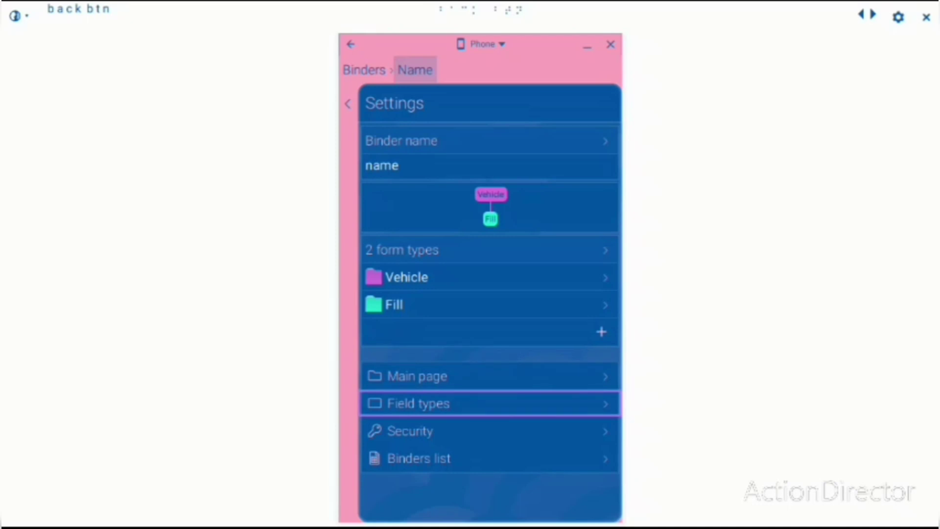
key("Tab")
key("Tab")
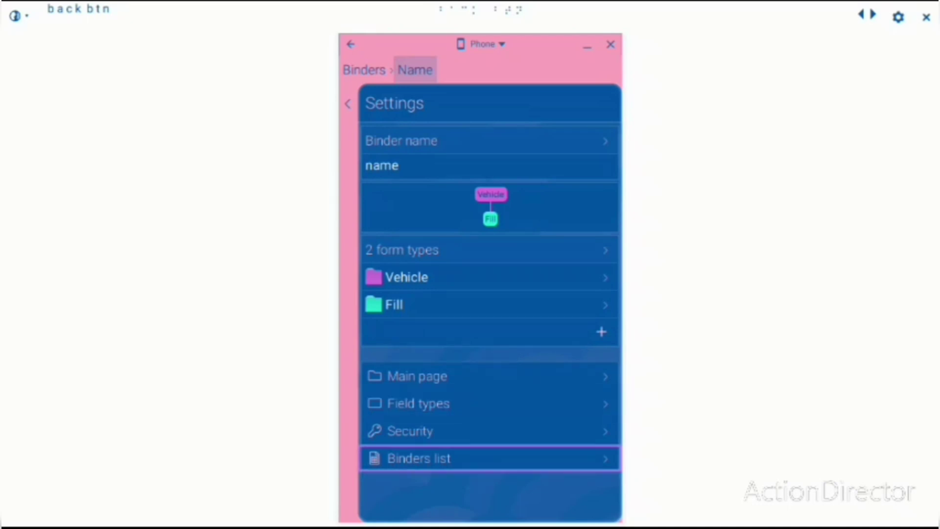
- Go back from the binder's settings to its main page
key("shift+Tab")
key("shift+Tab")
key("shift+Tab")
key("shift+Tab")
key("shift+Tab")
key("shift+Tab")
key("shift+Tab")
key("shift+Tab")
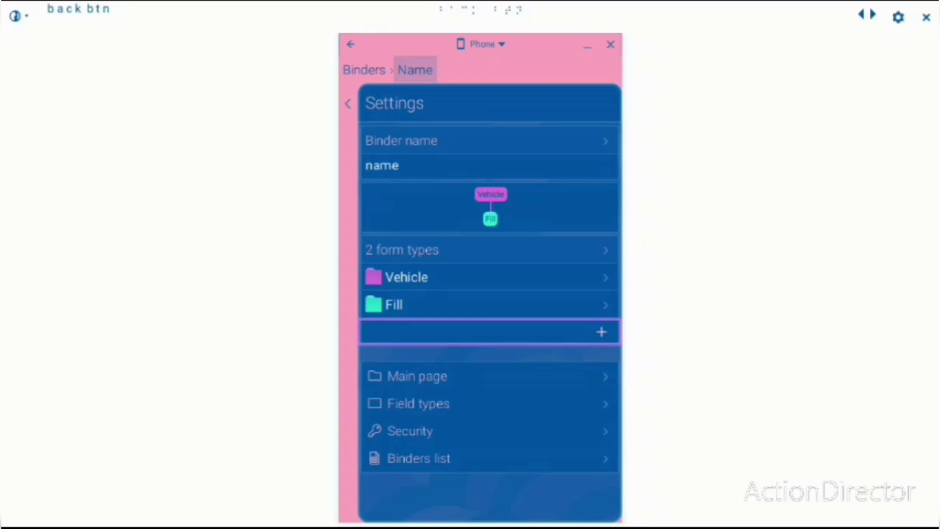
key("shift+Tab")
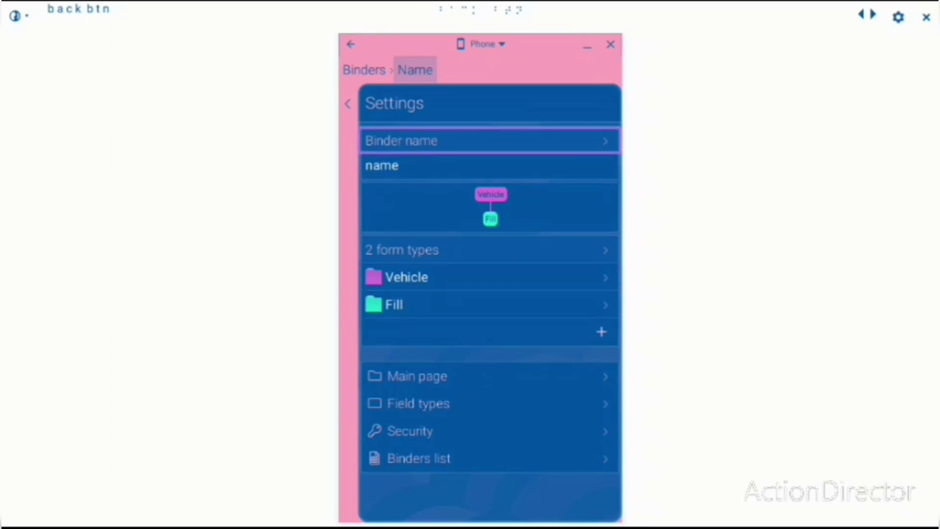
key("shift+Tab")
key("shift+Tab")
key("Tab")
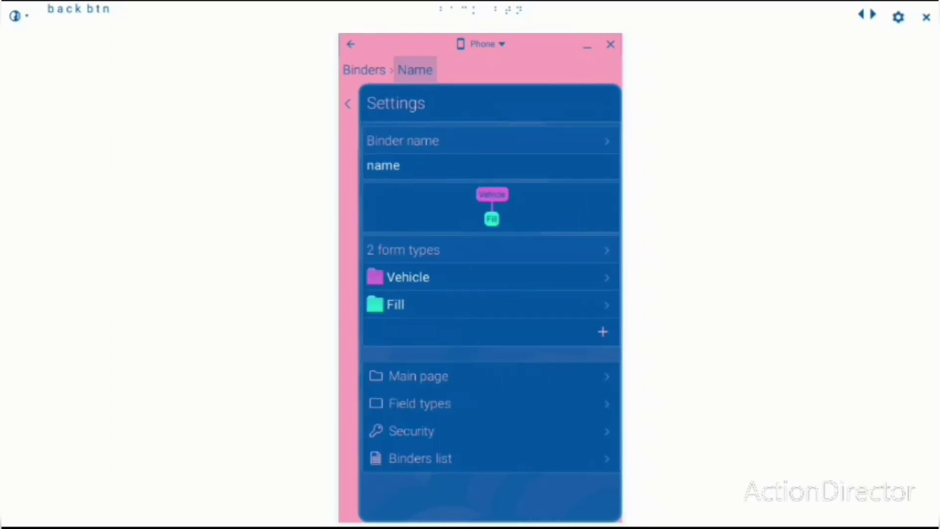
key("Return")
- Go over the entries on the binder's main page and reopen its settings
key("shift+Tab")
key("shift+Tab")
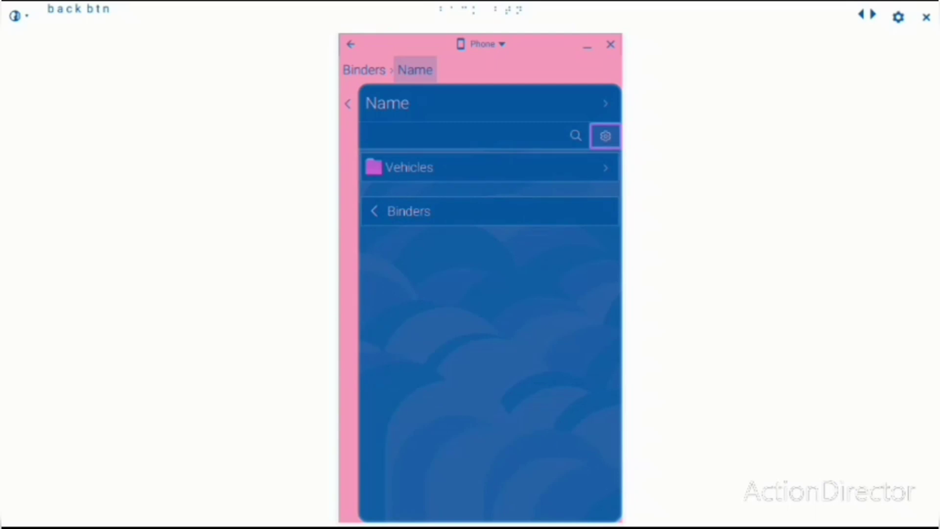
key("shift+Tab")
key("shift+Tab")
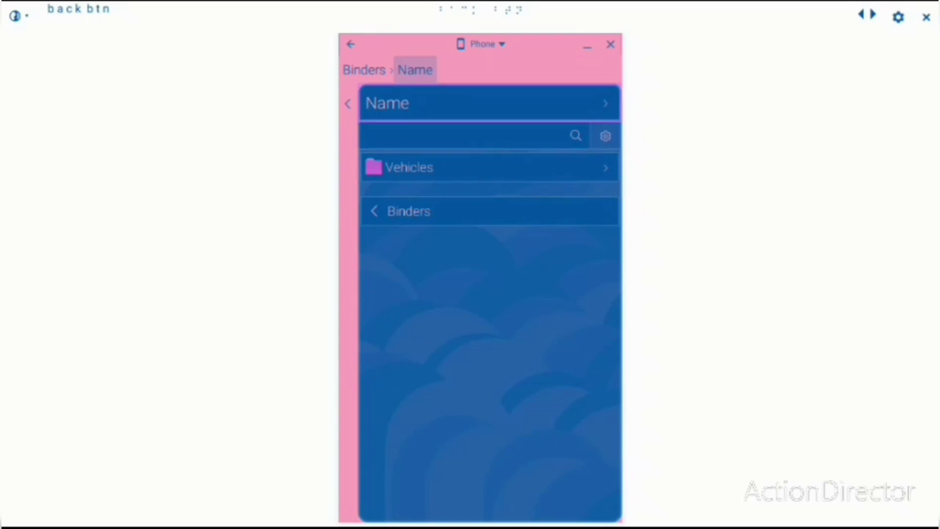
key("Tab")
key("Tab")
key("Tab")
key("Tab")
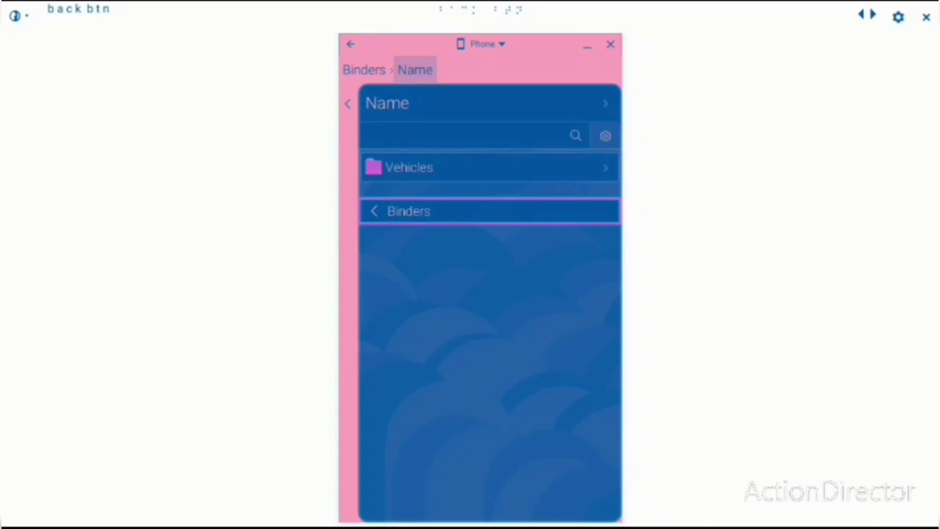
key("Return")
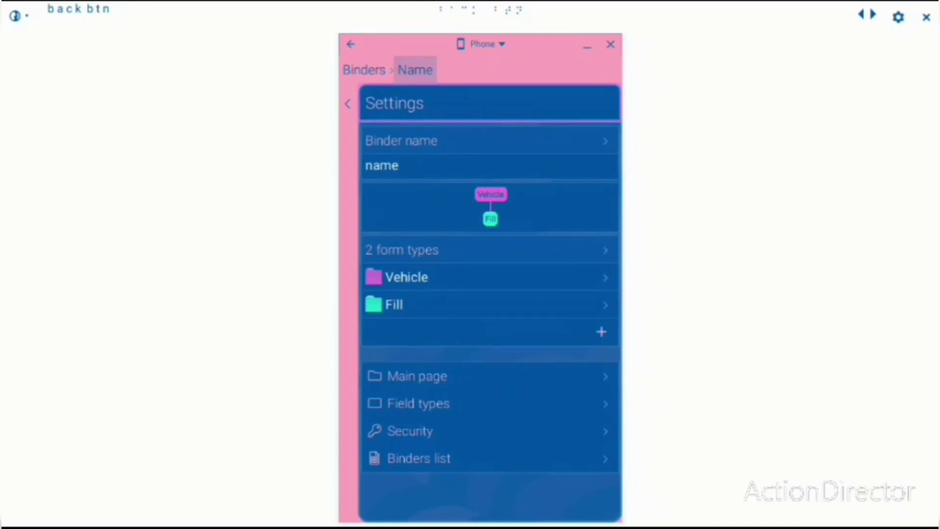
- Go over the binder's settings from the binder name through the Vehicle and Fill form types to the add entry
key("Tab")
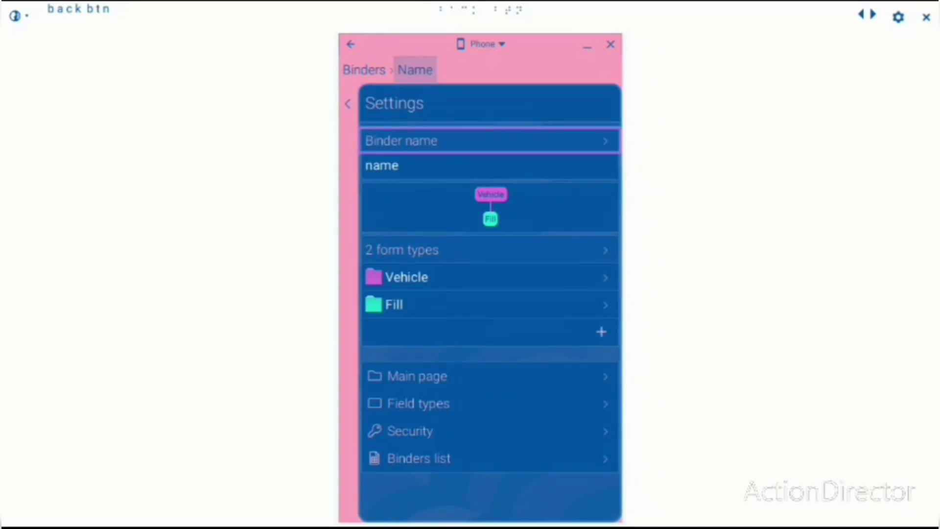
key("Tab")
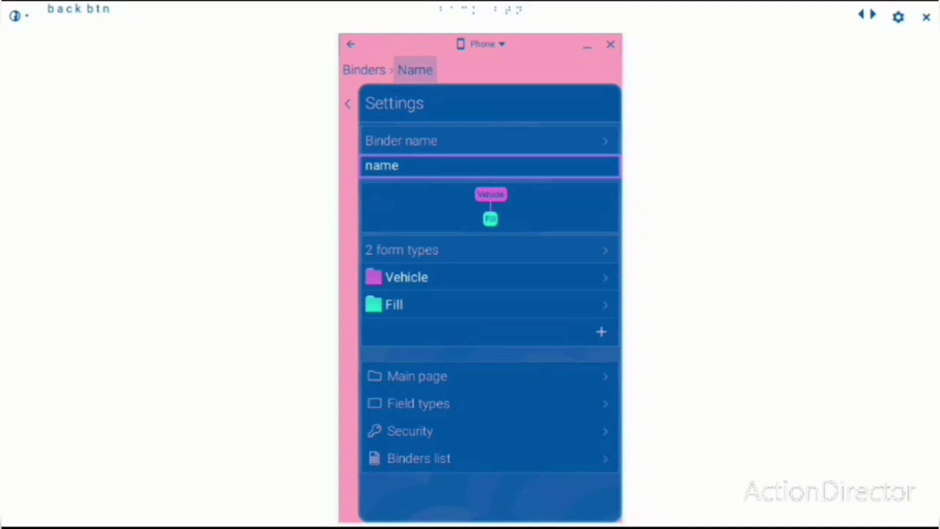
key("Tab")
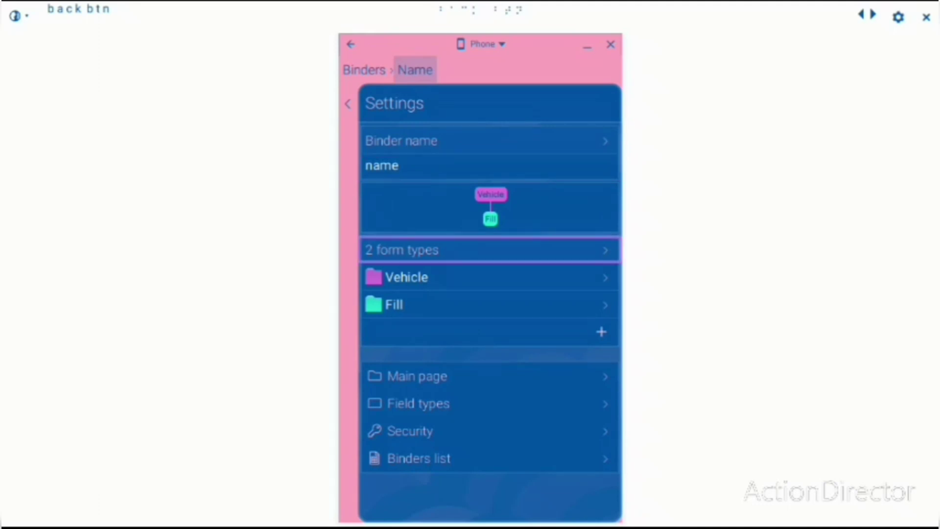
key("Tab")
key("shift+Tab")
key("Tab")
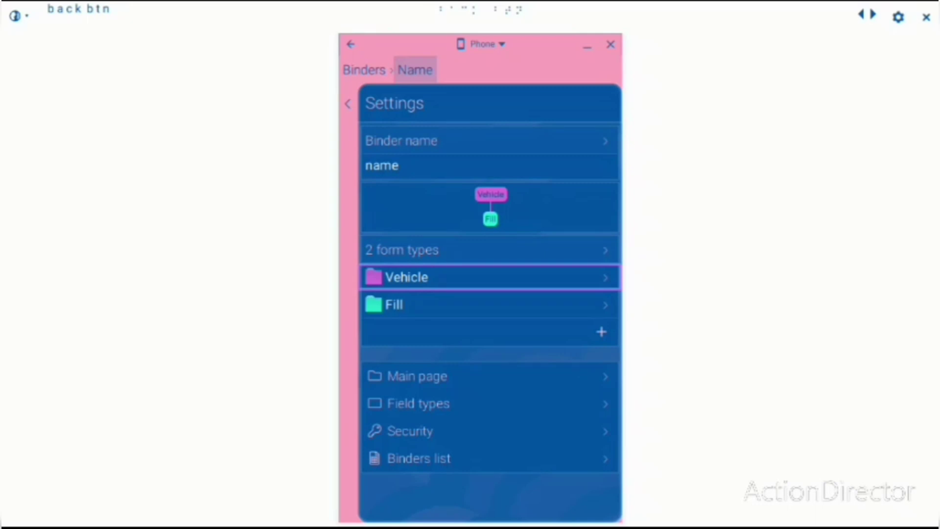
key("Tab")
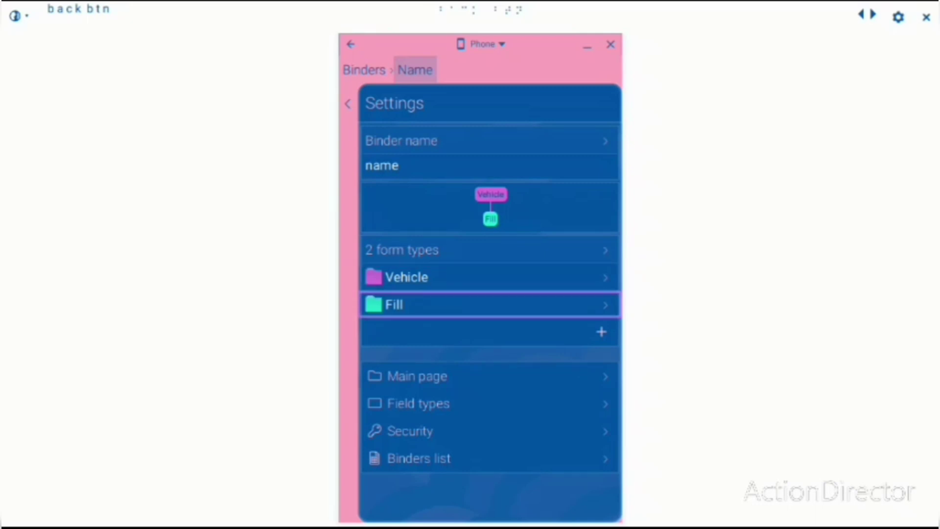
key("Tab")
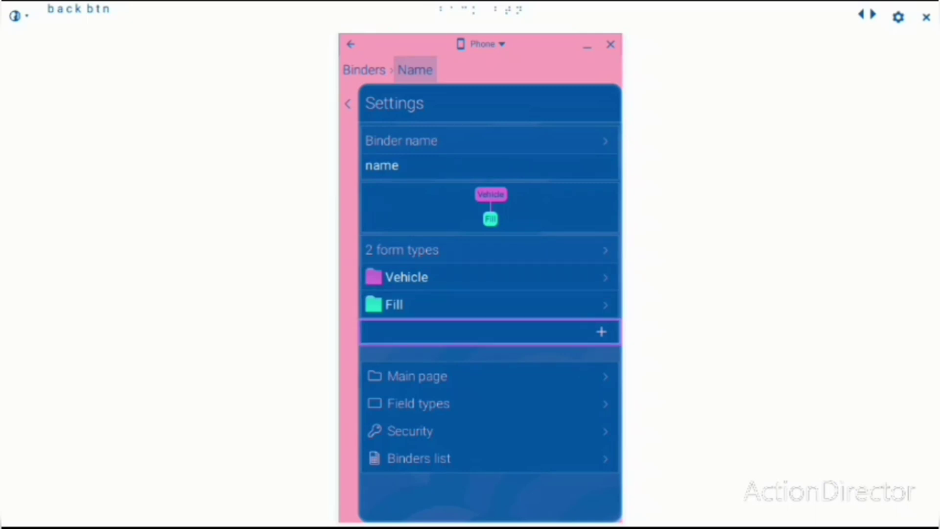
key("Tab")
key("shift+Tab")
key("shift+Tab")
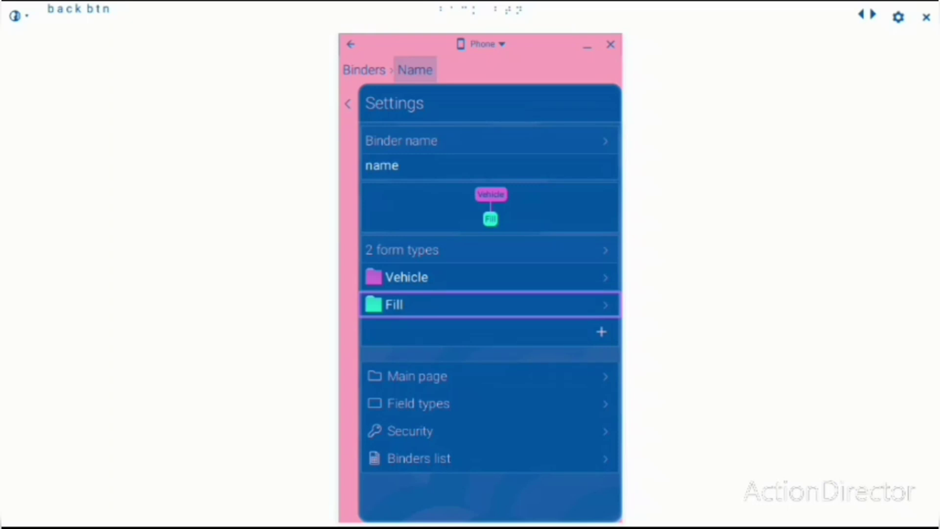
- Open the Field types page from the binder's settings
key("Tab")
key("Tab")
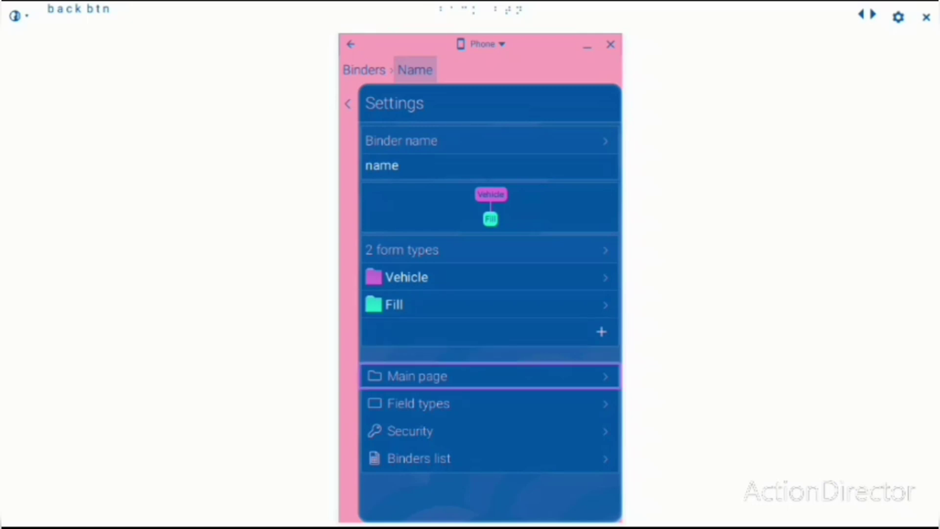
key("Tab")
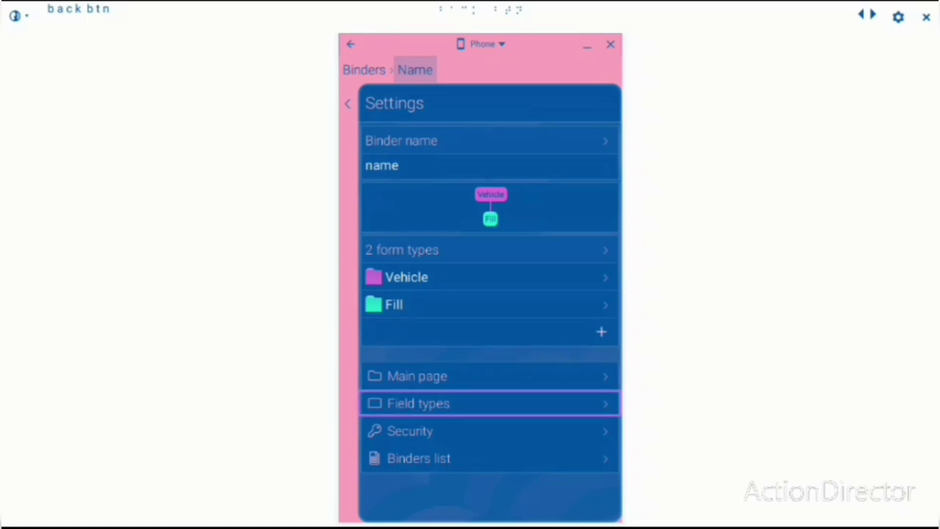
key("Tab")
key("shift+Tab")
key("Return")
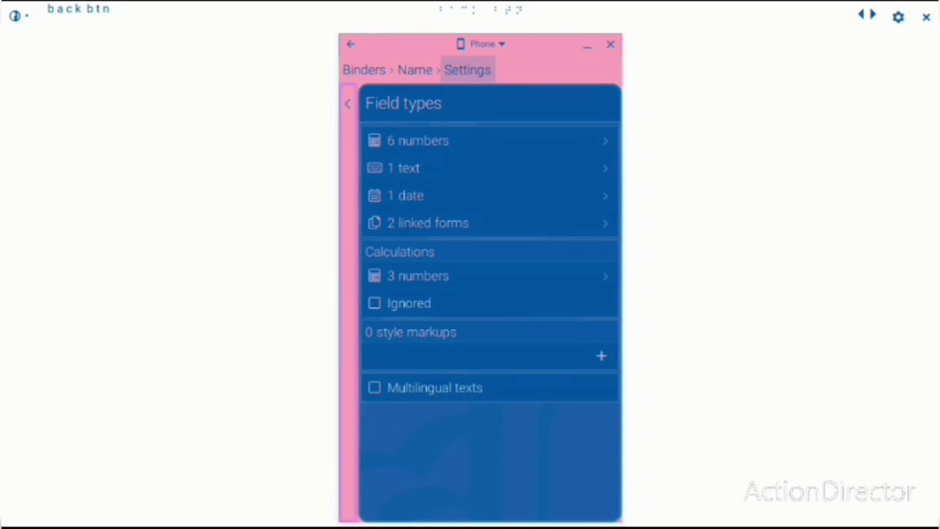
- Read through the Field types page, from the number fields and calculations to the Multilingual texts option
key("Tab")
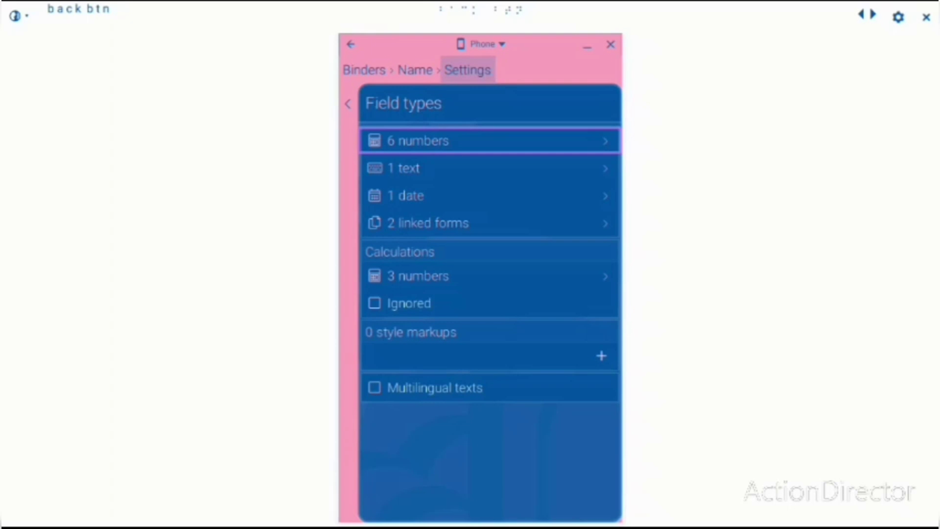
key("shift+Tab")
key("Tab")
key("Tab")
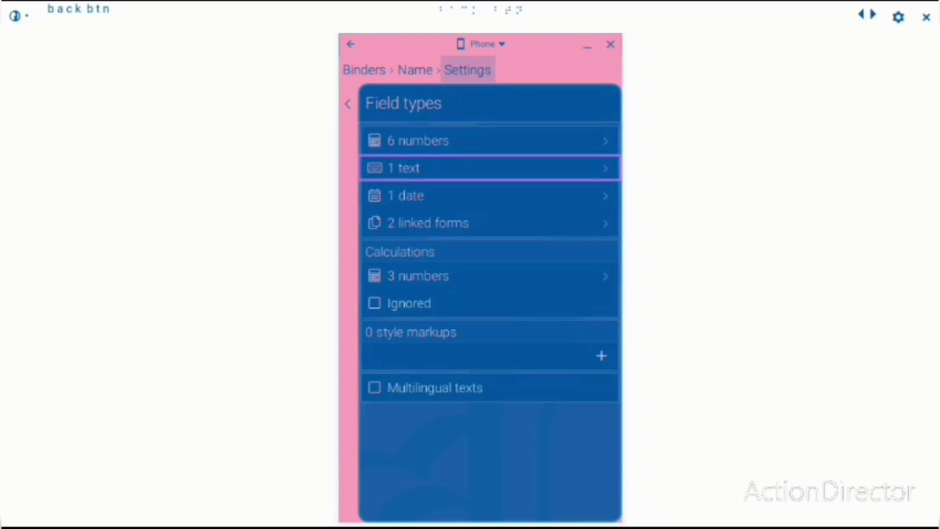
key("Tab")
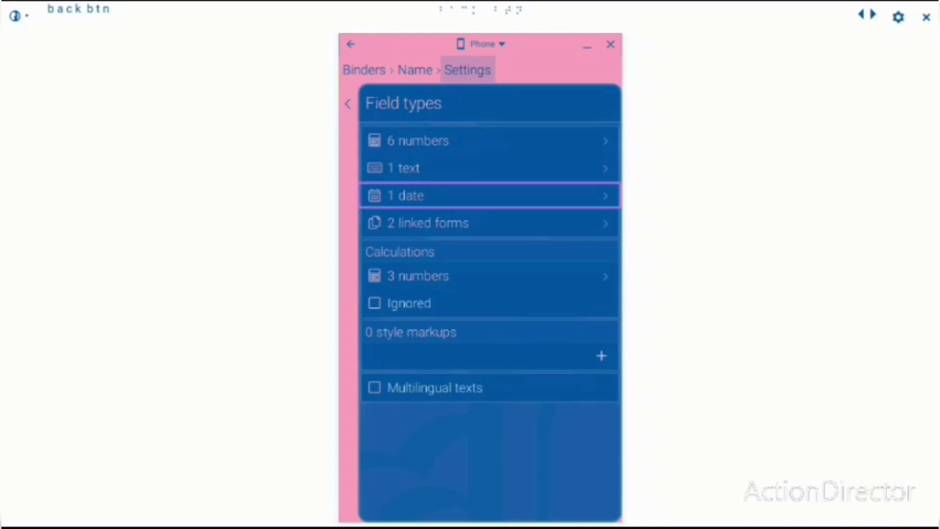
key("Tab")
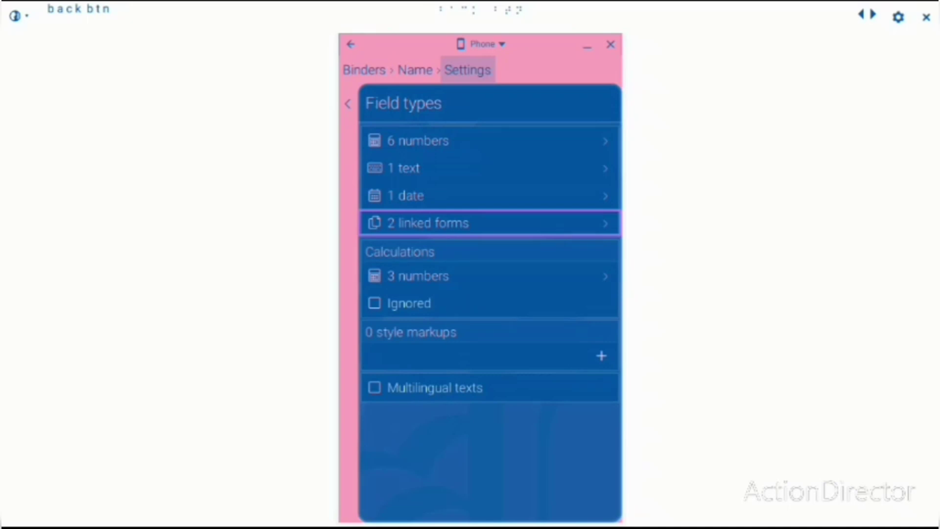
key("Tab")
key("Tab")
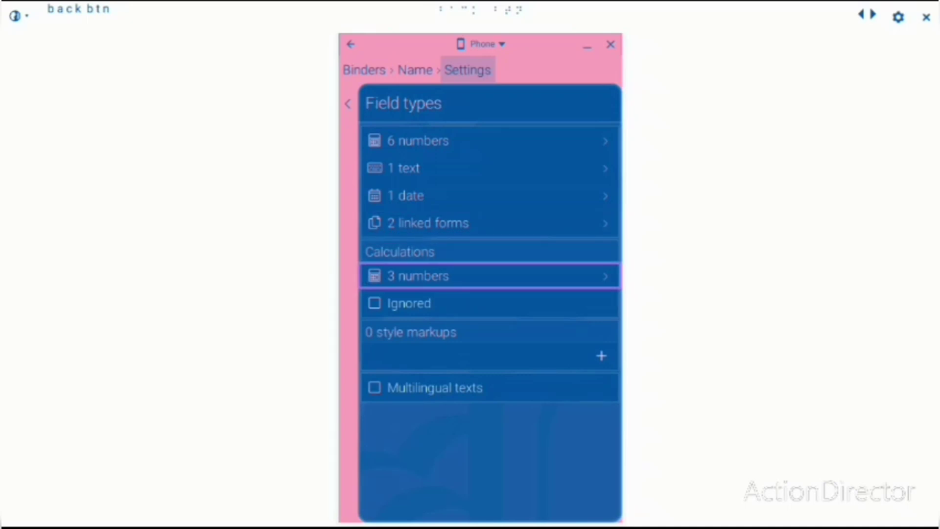
key("Tab")
key("Tab")
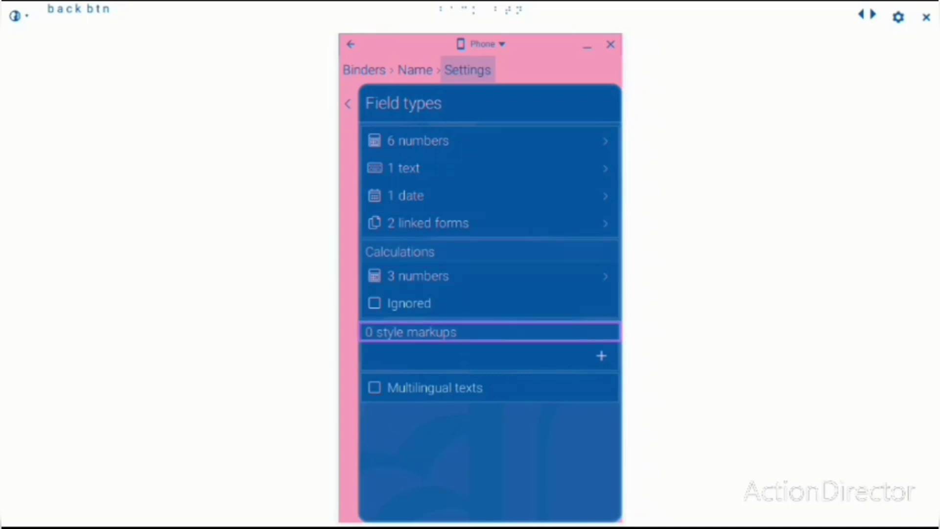
key("Tab")
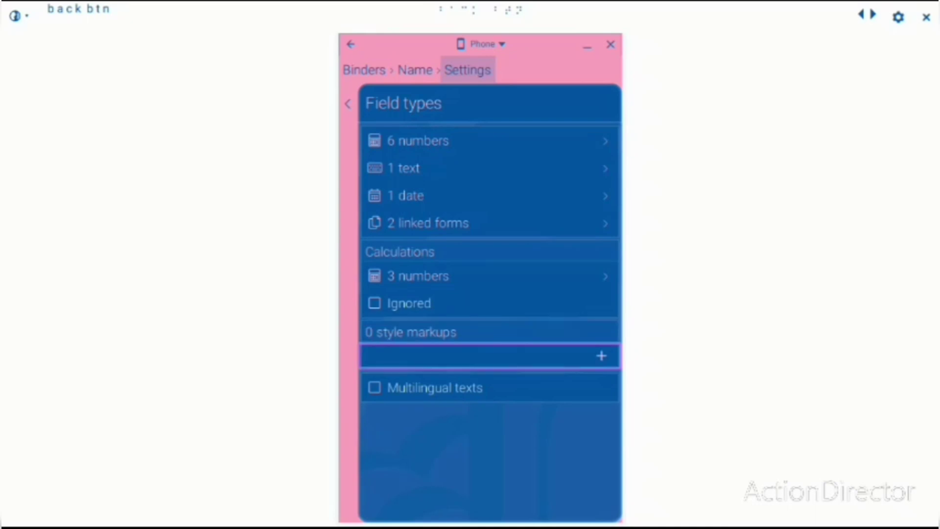
key("Tab")
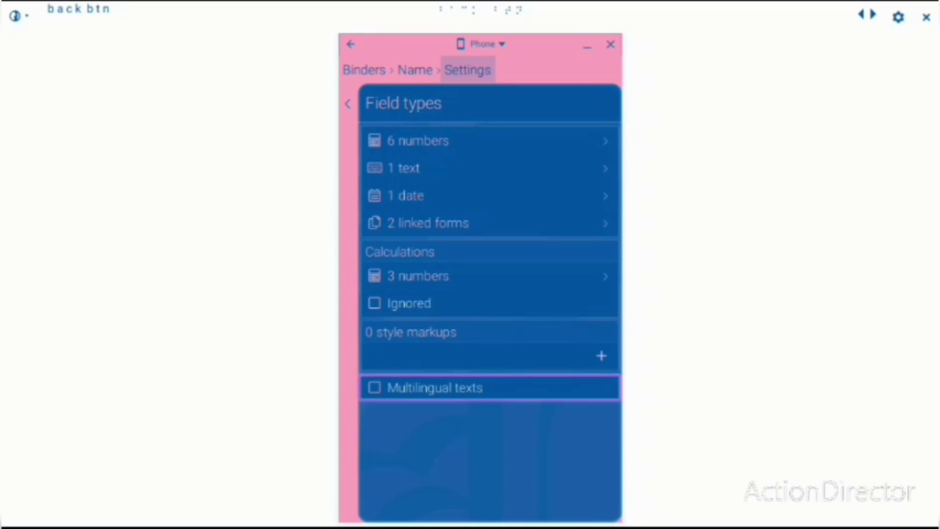
- Go back up the field types and open the list of number fields above the calculations
key("shift+Tab")
key("Tab")
key("shift+Tab")
key("shift+Tab")
key("shift+Tab")
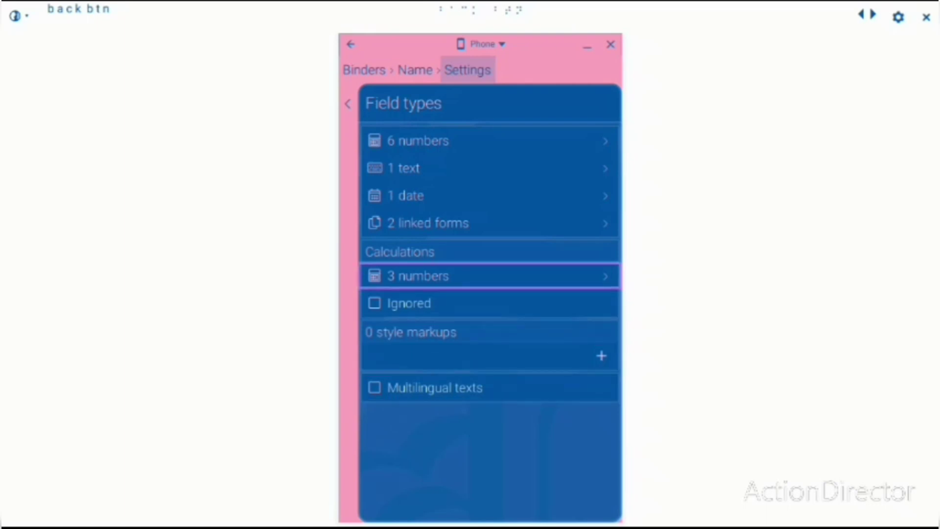
key("shift+Tab")
key("shift+Tab")
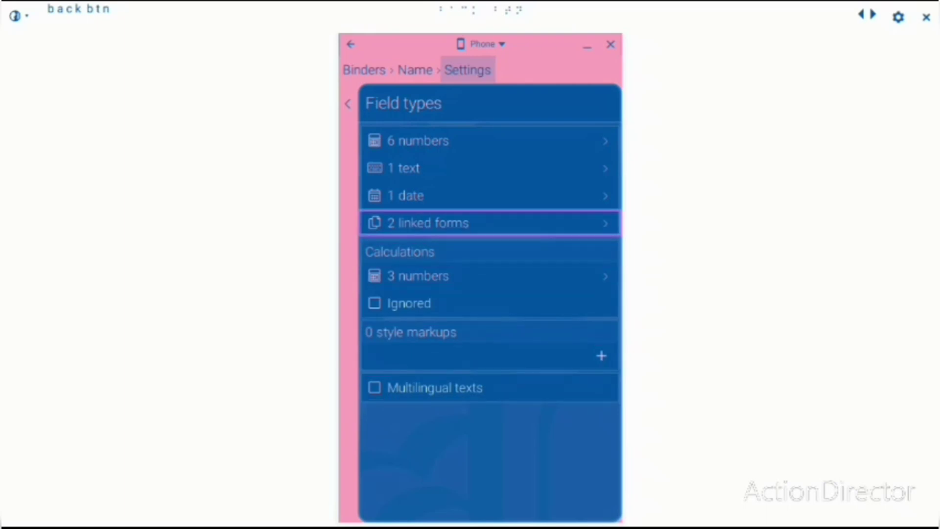
key("shift+Tab")
key("shift+Tab")
key("shift+Tab")
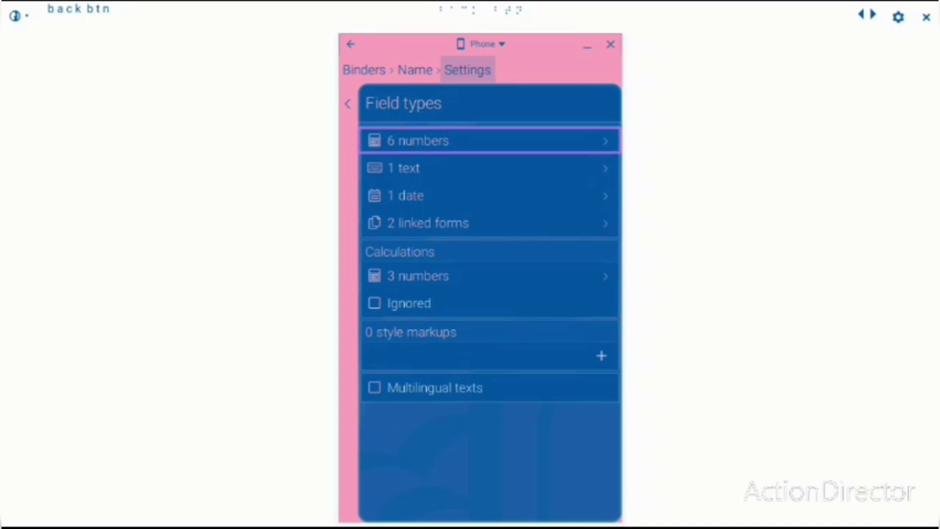
key("Return")
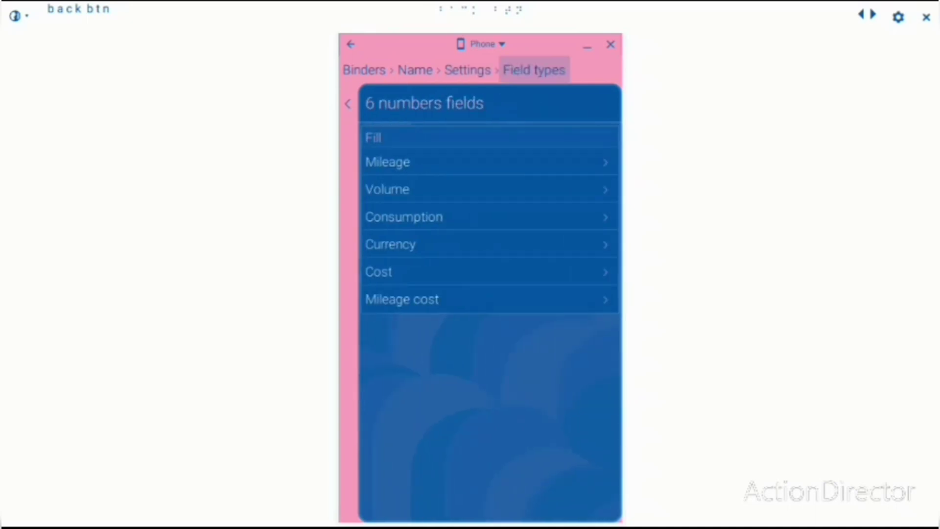
- Read through the number fields of the Fill form, from Mileage to Mileage cost
key("Tab")
key("Tab")
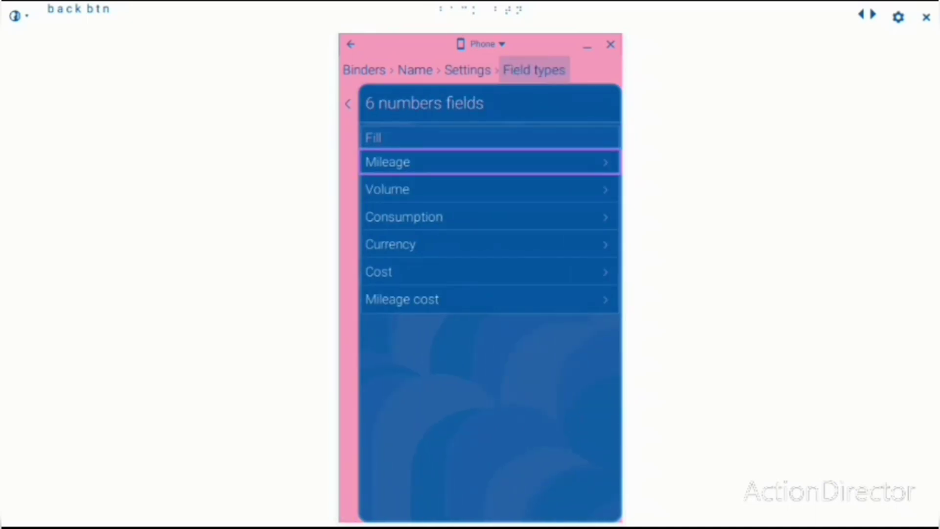
key("Tab")
key("Tab")
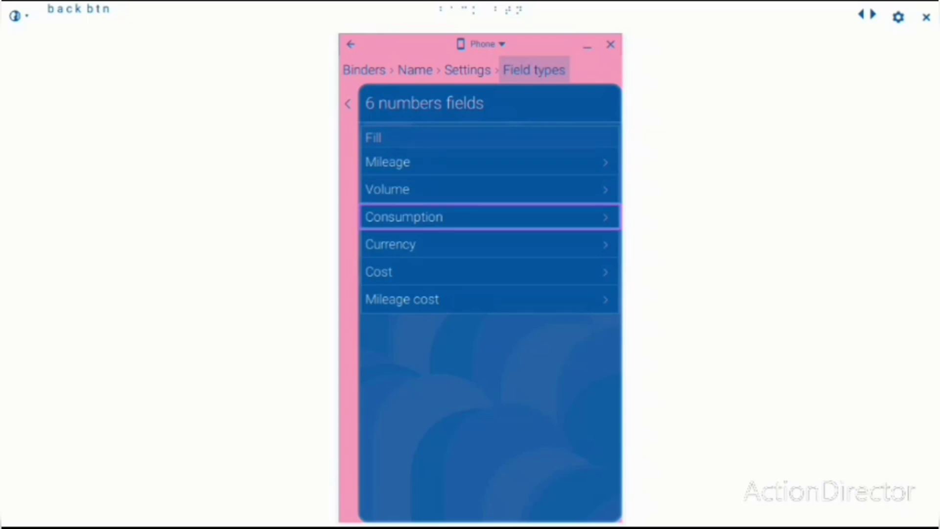
key("Tab")
key("Tab")
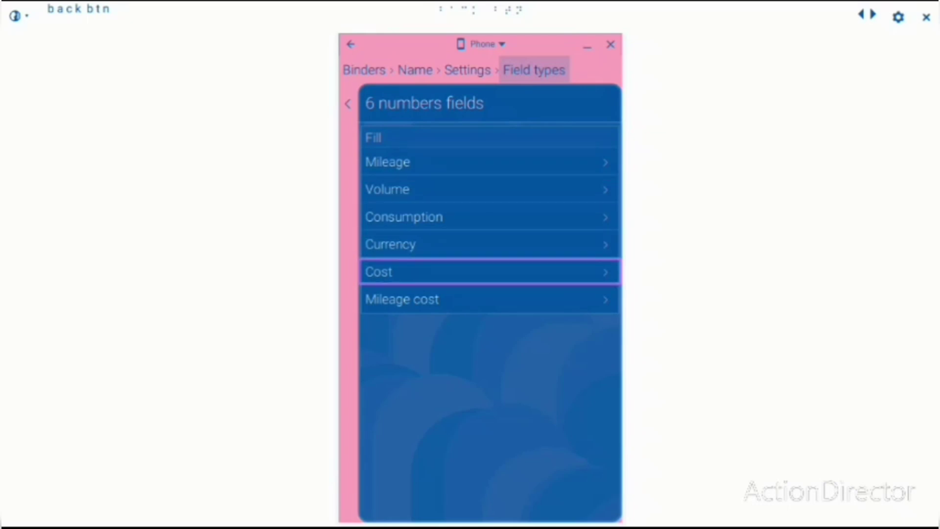
key("Tab")
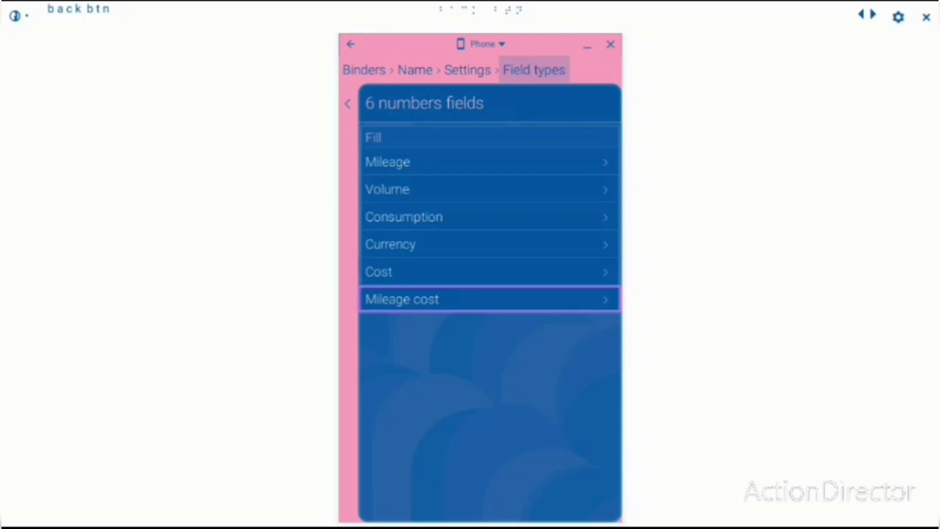
- Go back from the number fields list to the Field types page
key("Tab")
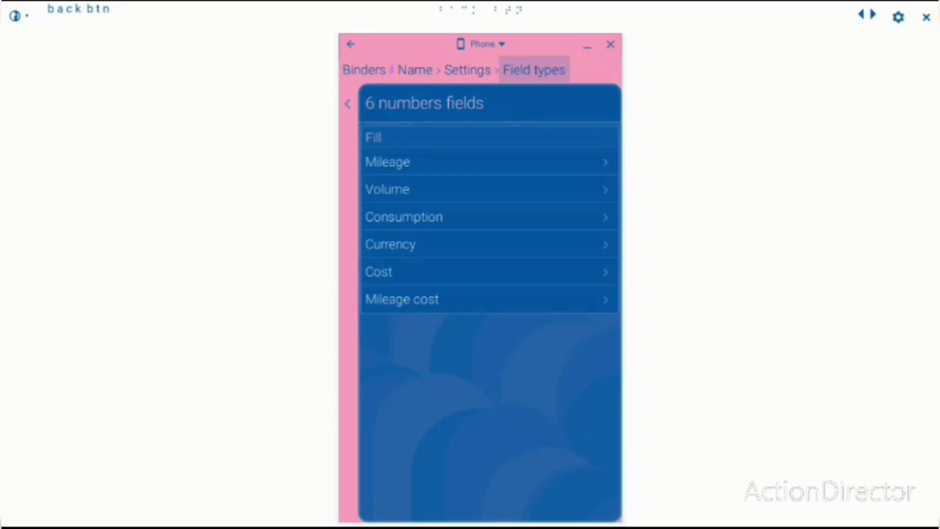
key("Tab")
key("Tab")
key("Tab")
key("Tab")
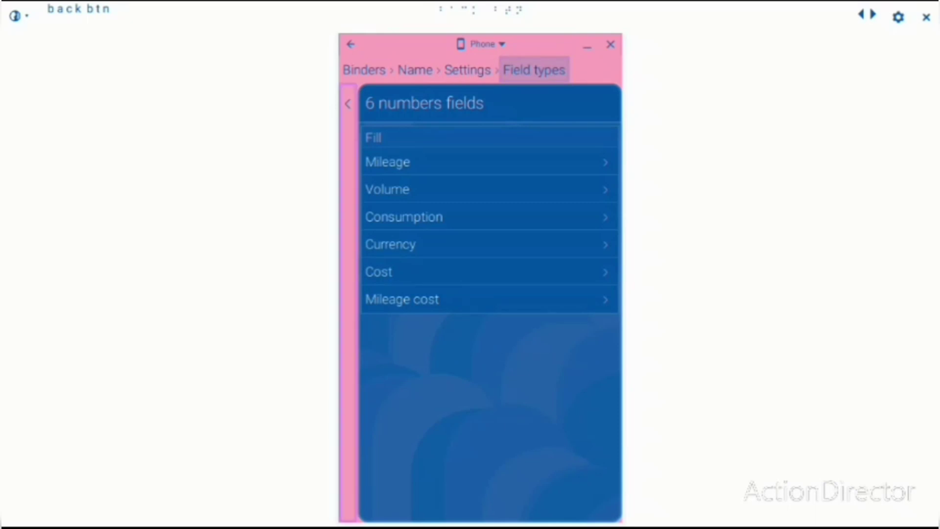
key("Return")
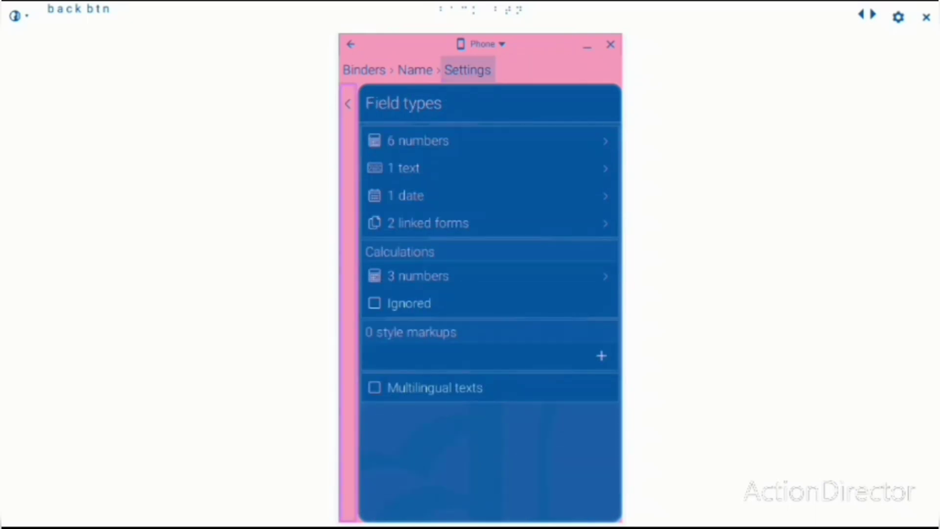
- Go over the Field types entries once more and return to the Binders level
key("Tab")
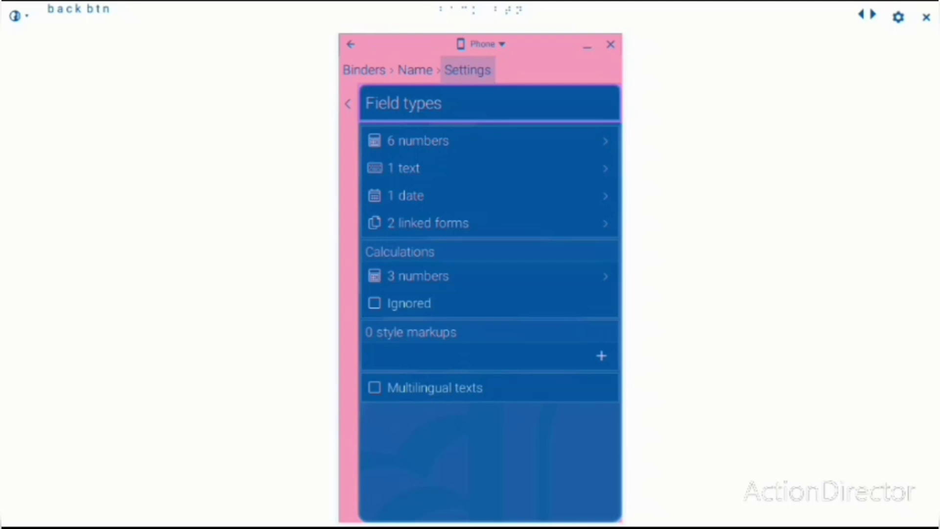
key("Tab")
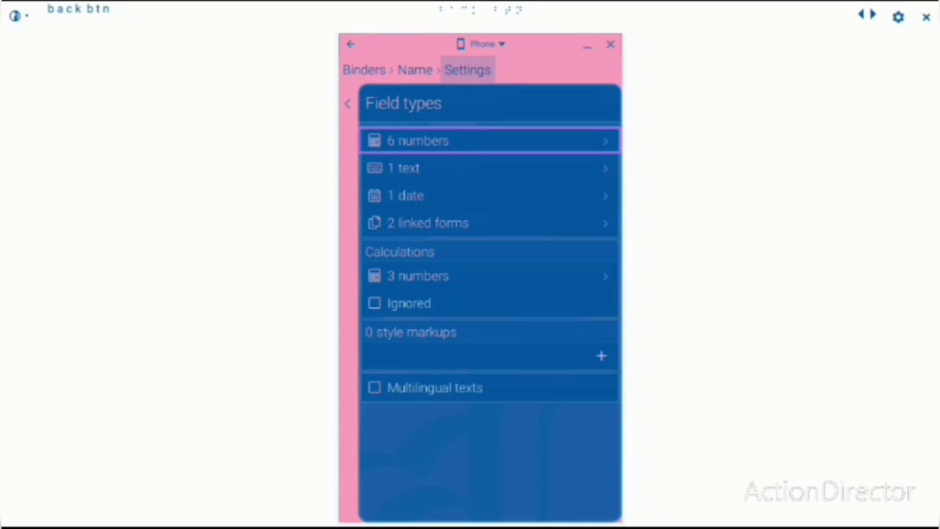
key("Tab")
key("Tab")
key("Tab")
key("Tab")
key("Tab")
key("Tab")
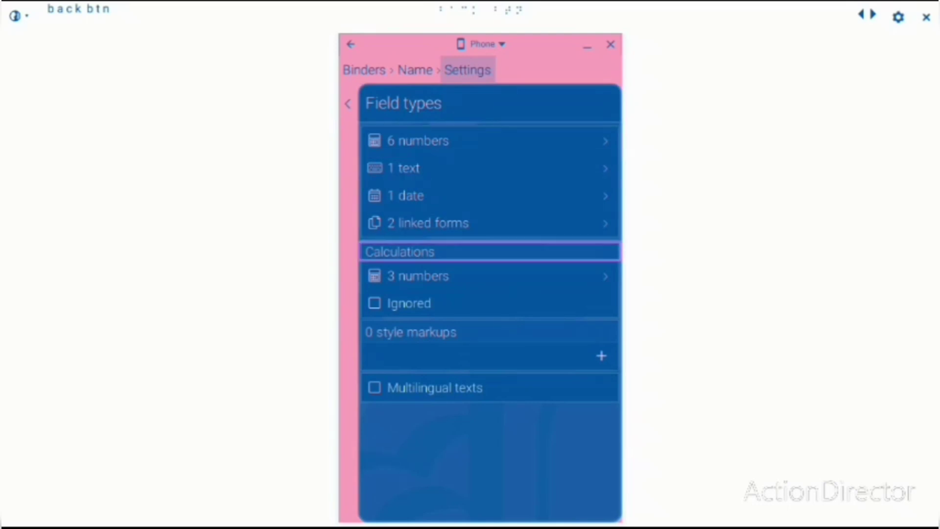
key("Tab")
key("Tab")
key("Tab")
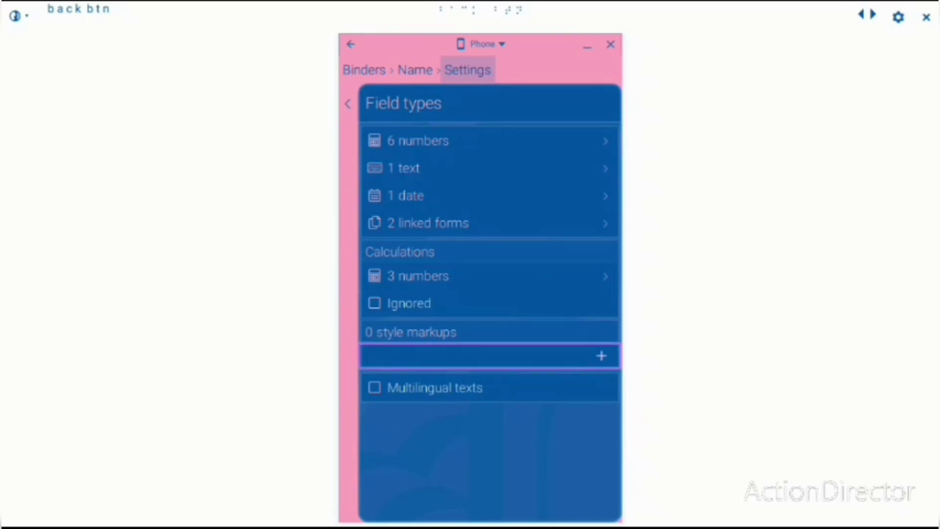
key("Tab")
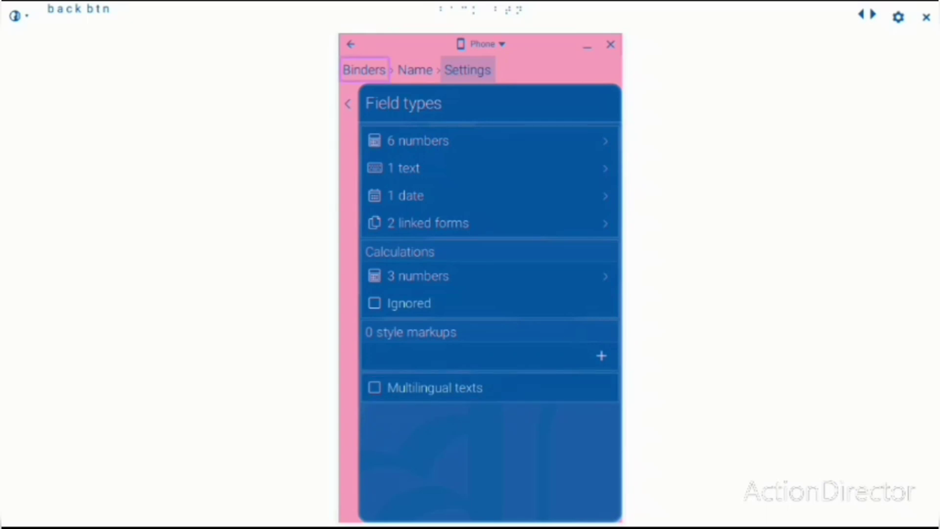
key("Return")
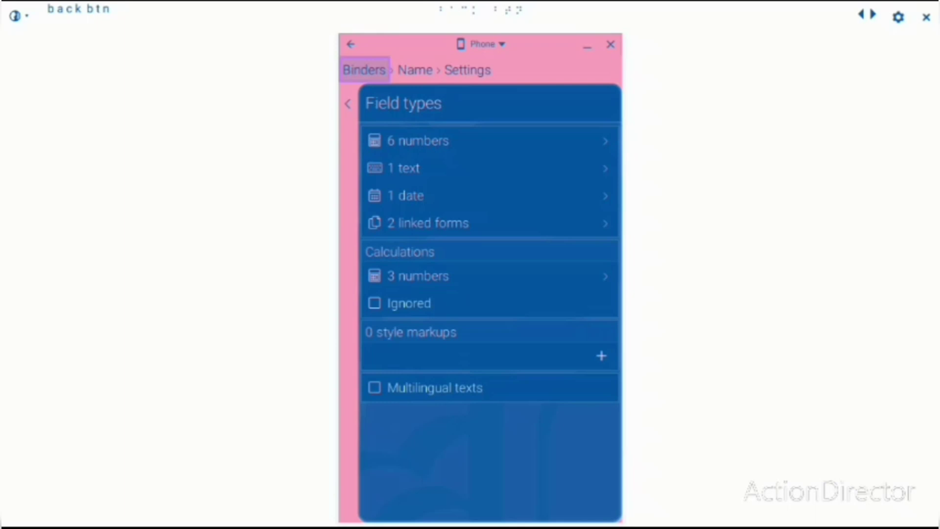
- Go through the binders page, from the binder heading and the add and settings controls to the Name binder
key("Tab")
key("Tab")
key("Tab")
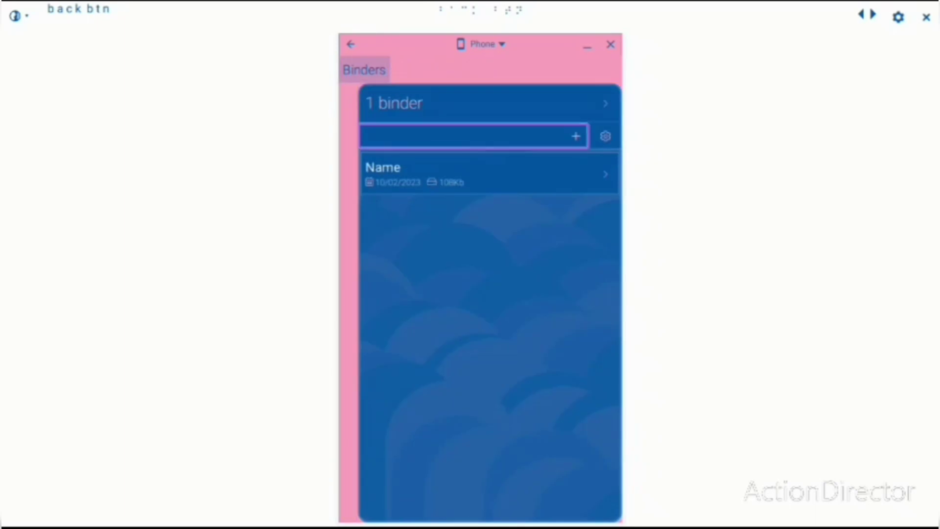
key("Tab")
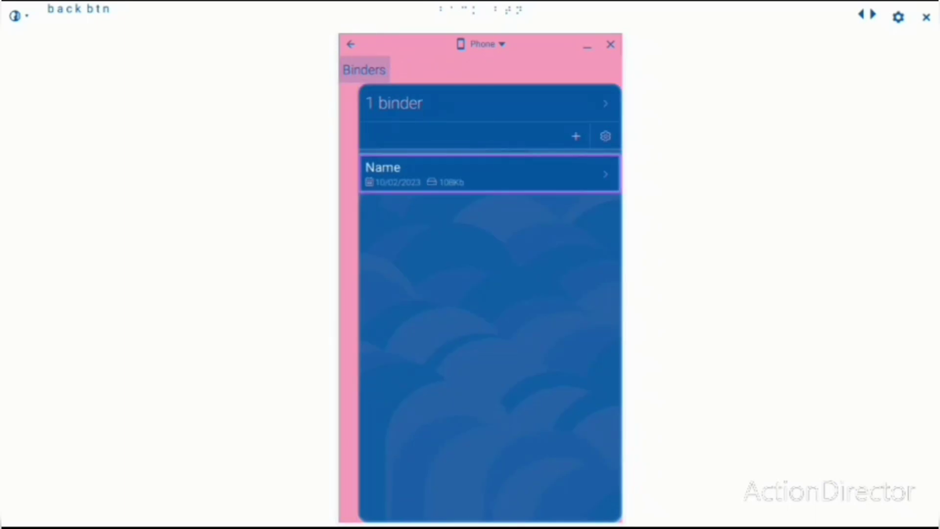
key("Tab")
key("Tab")
key("Tab")
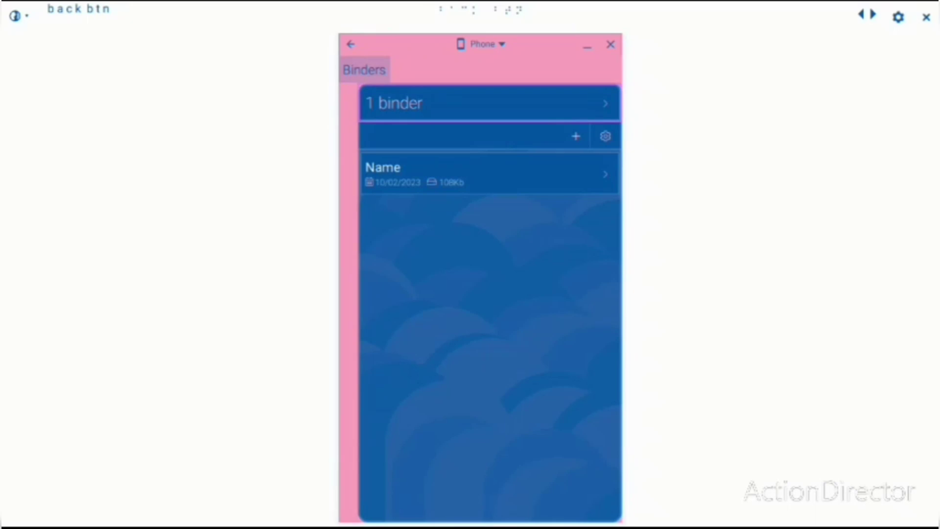
key("Tab")
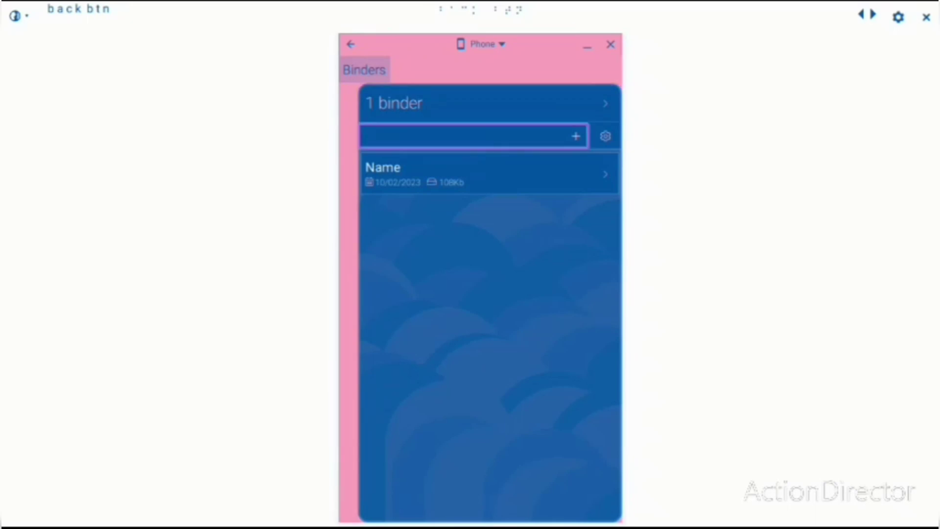
- Go back to the start of the binders page and exit the Binders app
key("shift+Tab")
key("shift+Tab")
key("shift+Tab")
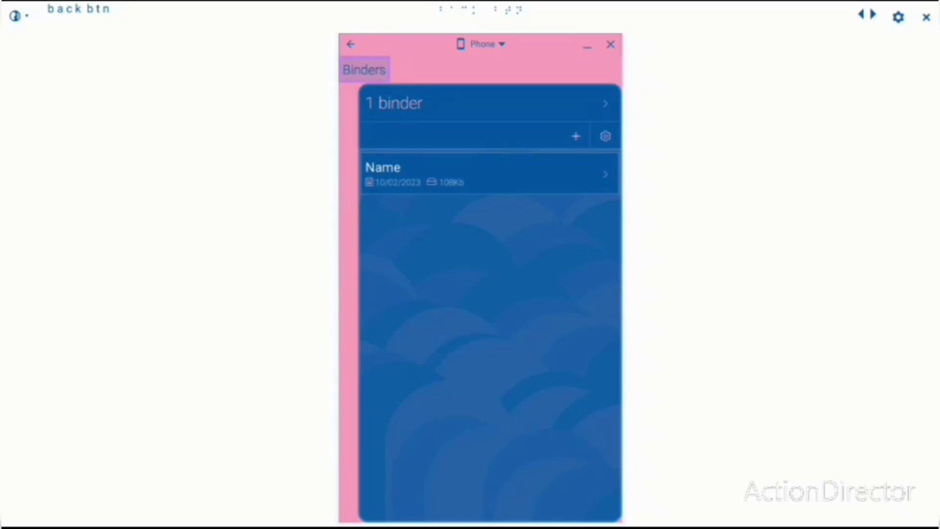
key("Tab")
key("Tab")
key("shift+Tab")
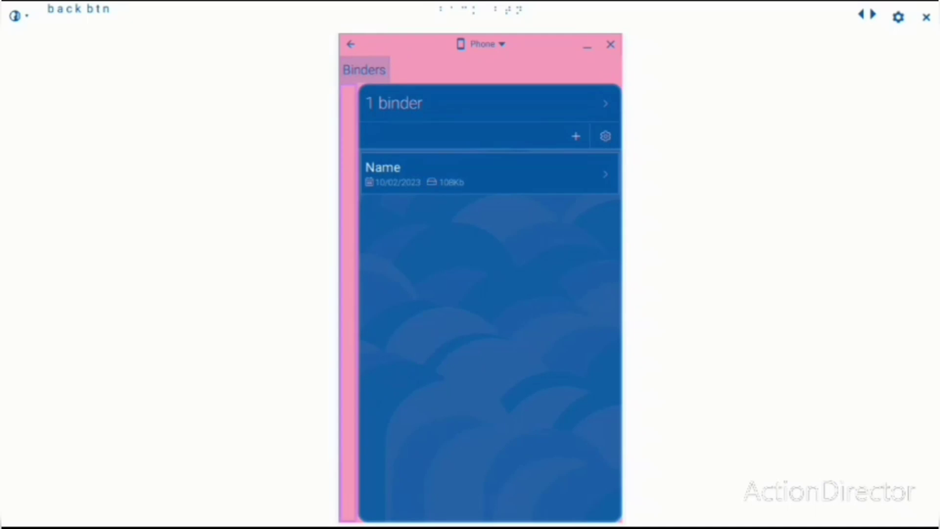
key("Return")
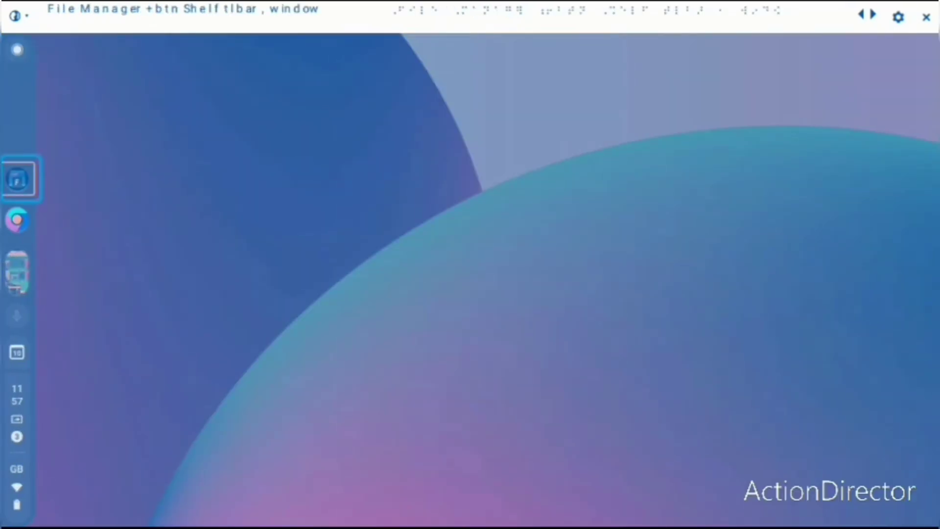
- Open the Chromebook launcher, go through the installed apps and reopen the Binders app
key("shift+Tab")
key("Return")
key("Tab")
key("Tab")
key("Tab")
key("Tab")
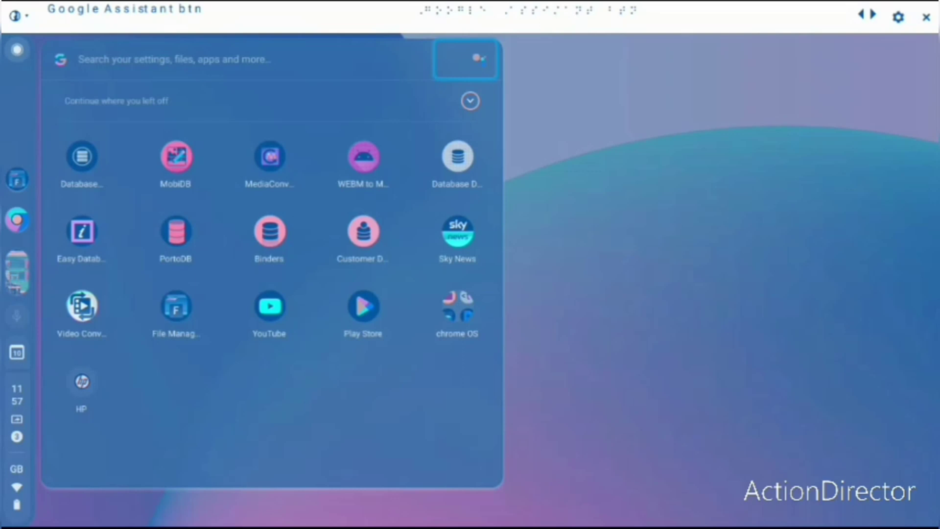
key("Tab")
key("Tab")
key("Tab")
key("Tab")
key("Tab")
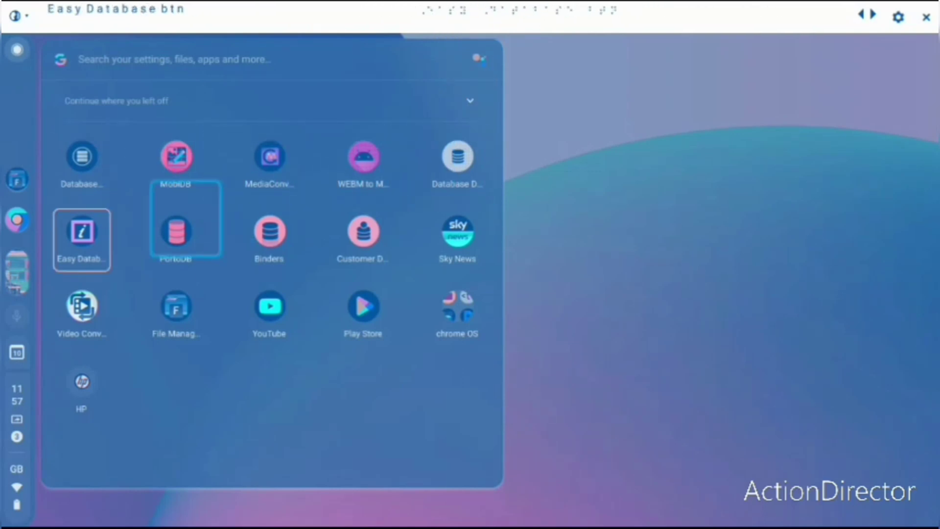
key("Tab")
key("Return")
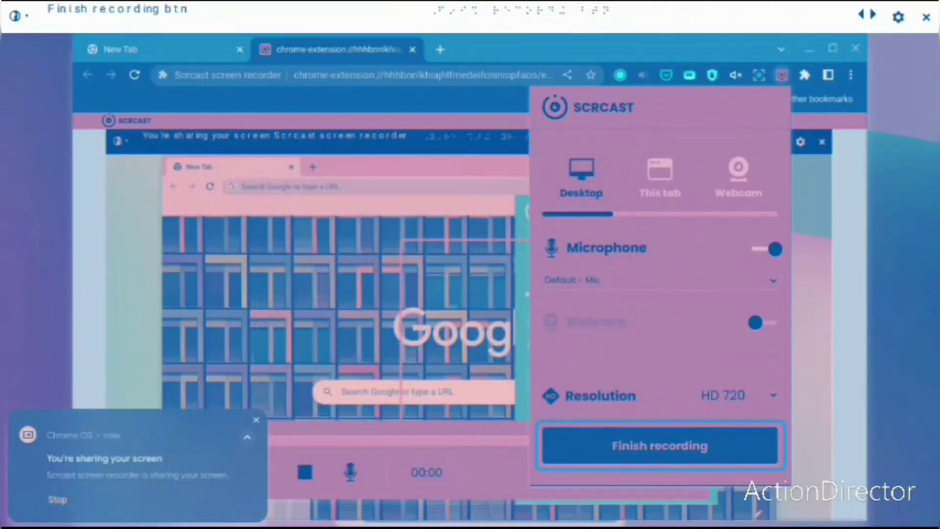
- Switch from the Scrcast recorder page to the Binders window and move over the entries of the binders page
key("Tab")
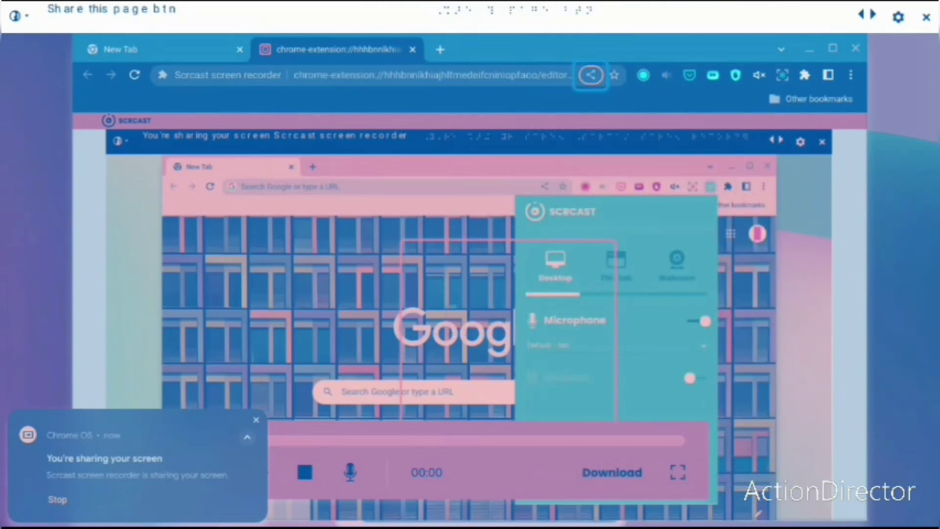
key("alt+Tab")
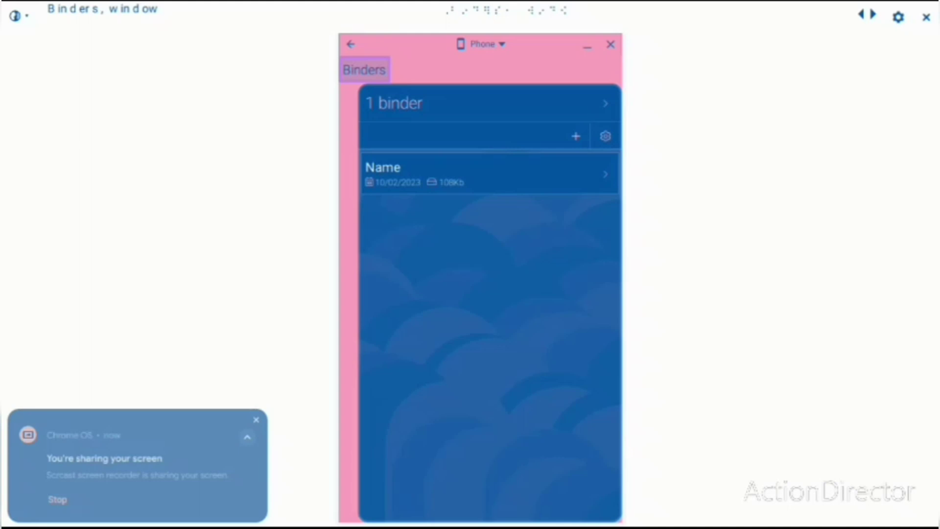
key("Tab")
key("Tab")
key("Tab")
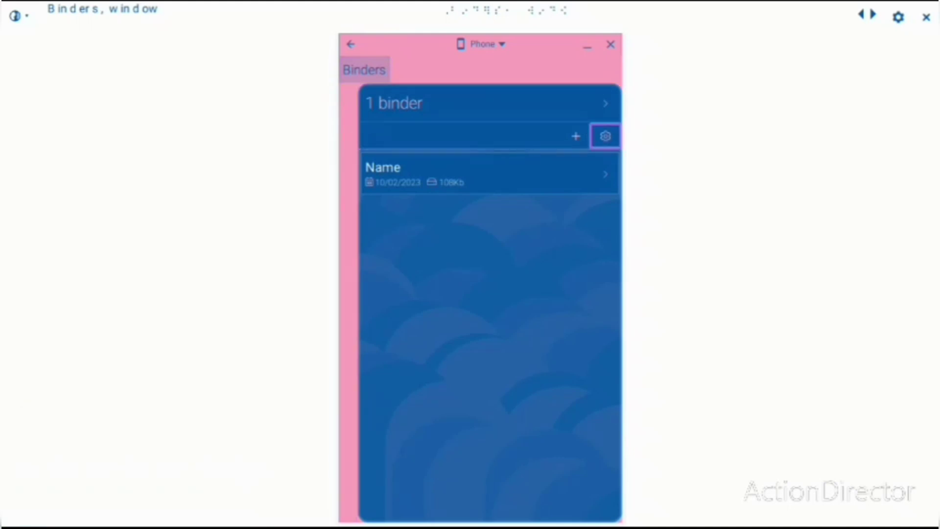
key("Tab")
key("shift+Tab")
key("shift+Tab")
key("shift+Tab")
key("shift+Tab")
key("shift+Tab")
key("Tab")
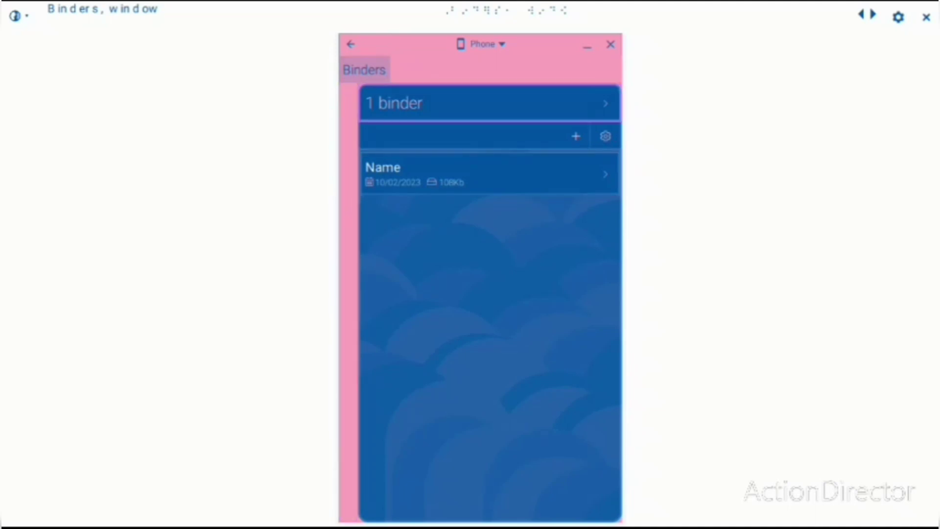
- Go around the binders page once more and open the Add page for a new binder
key("Tab")
key("Tab")
key("Tab")
key("Tab")
key("Tab")
key("Tab")
key("Tab")
key("Tab")
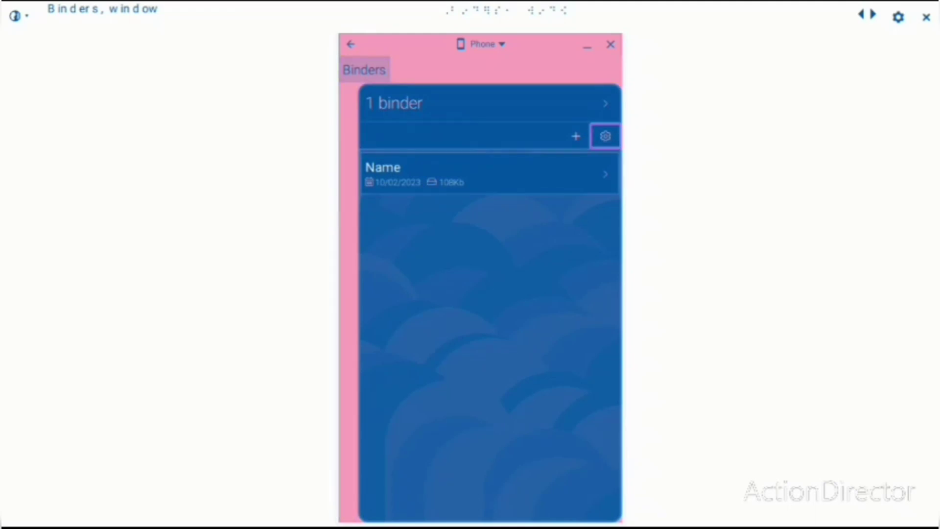
key("shift+Tab")
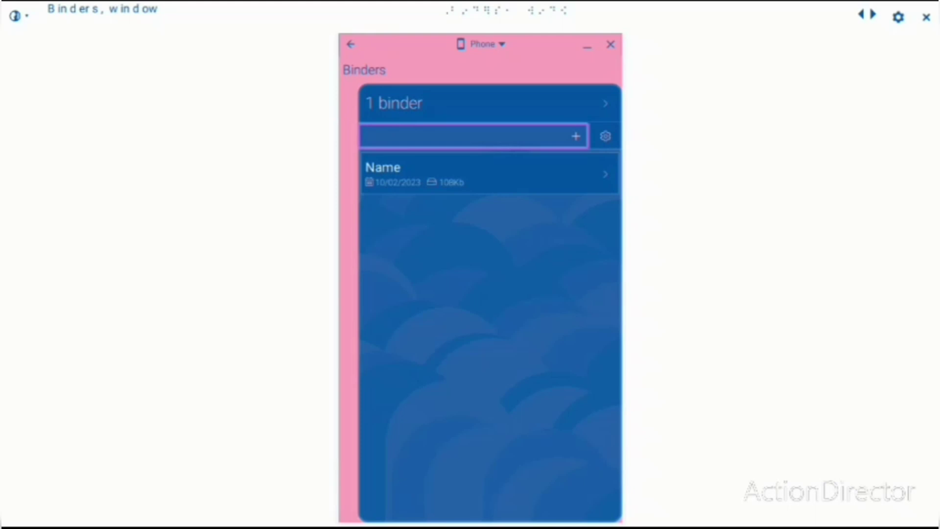
key("Return")
- Read through the Add page: the Name field, the confirm control and the example binders such as World atlas and Shop
key("shift+Tab")
key("shift+Tab")
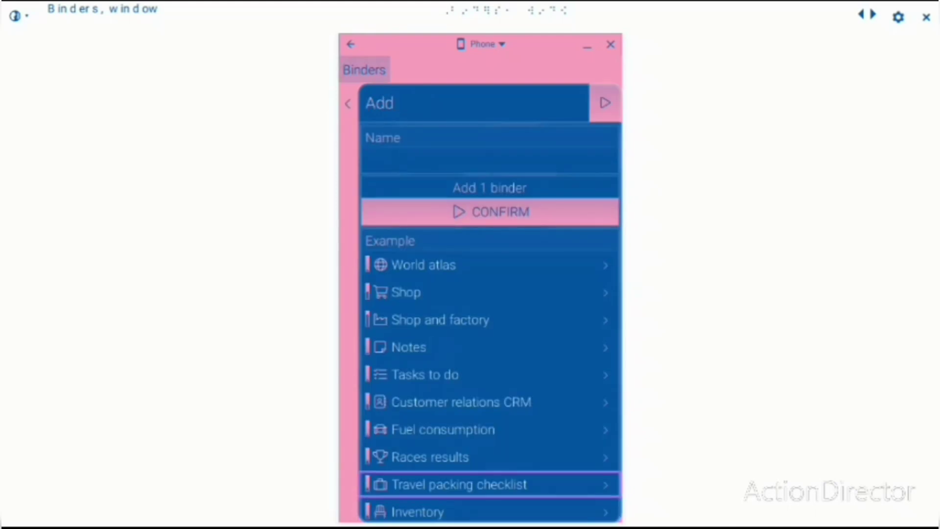
key("shift+Tab")
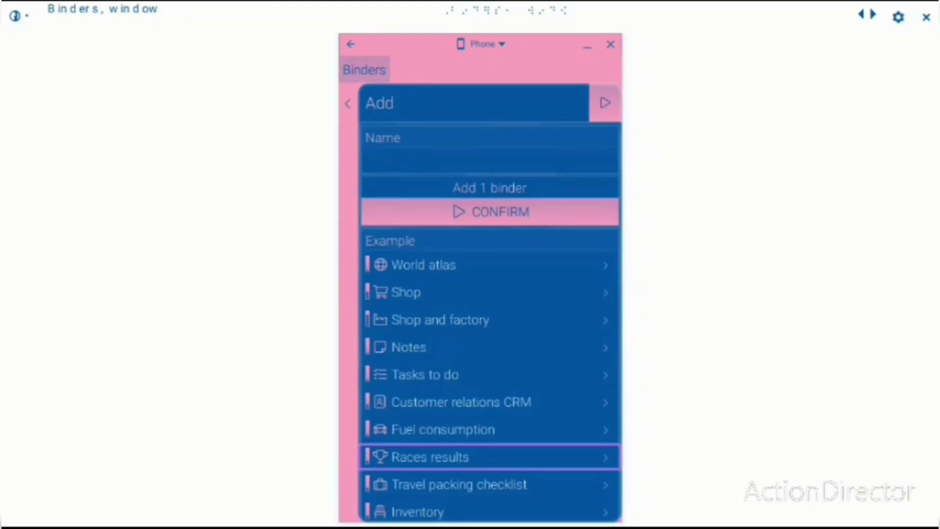
key("Tab")
key("Tab")
key("Tab")
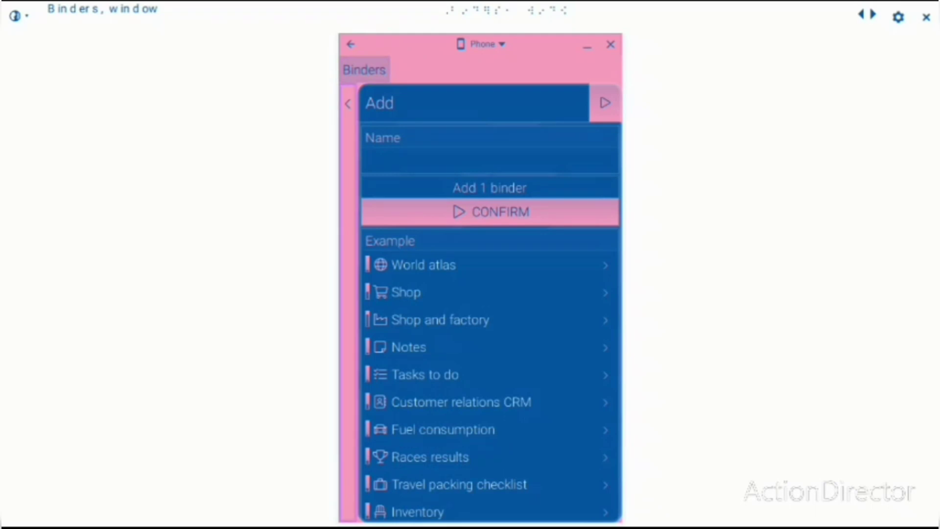
key("Tab")
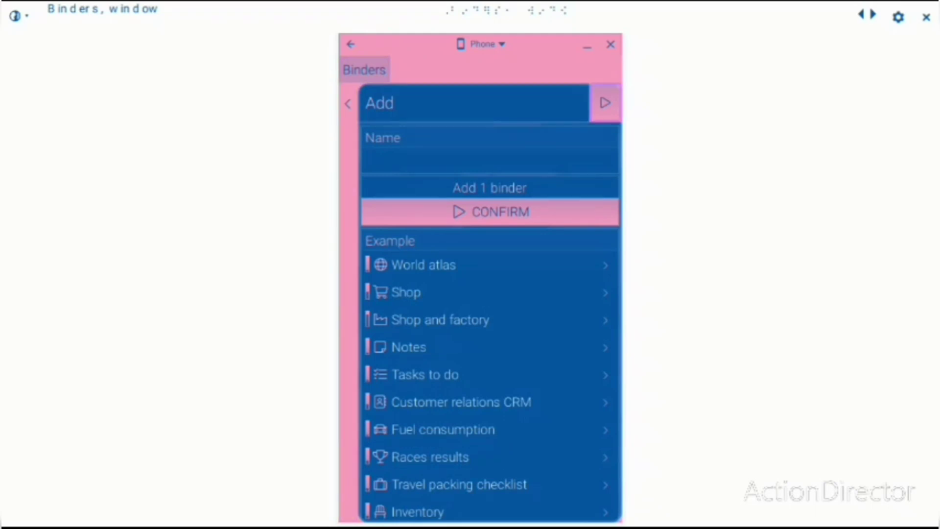
key("Tab")
key("shift+Tab")
key("shift+Tab")
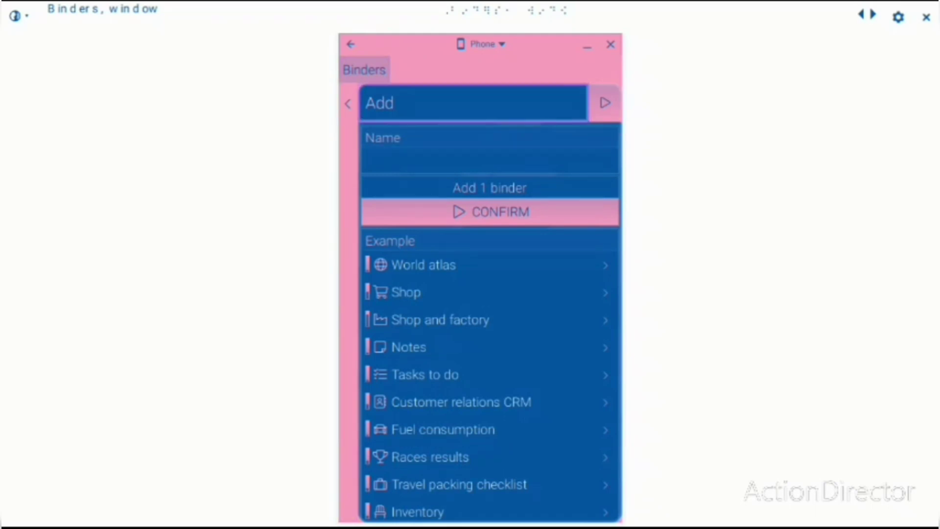
key("Tab")
key("Tab")
key("Tab")
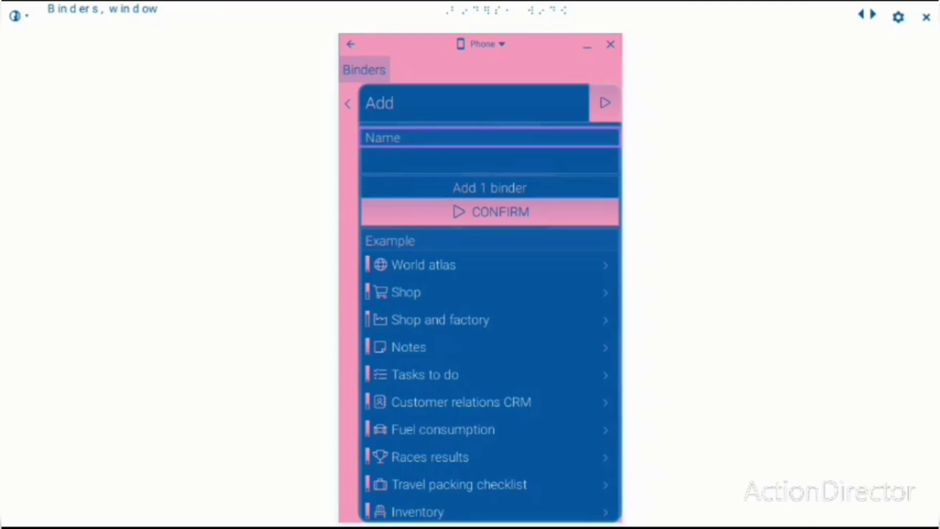
key("Tab")
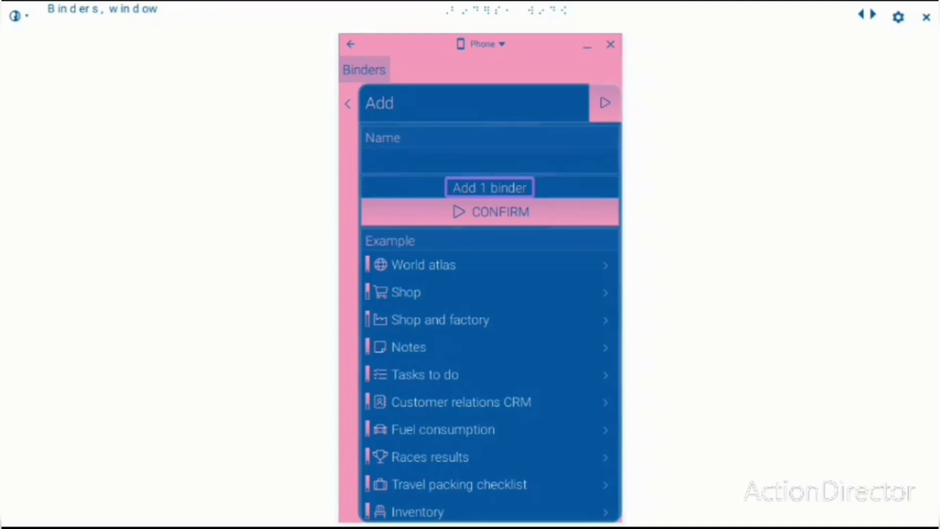
key("Tab")
key("Tab")
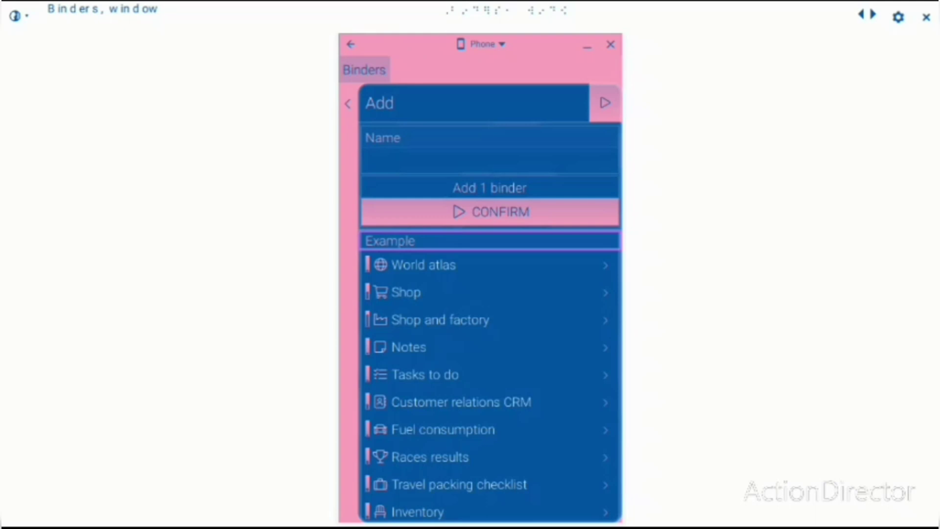
key("Tab")
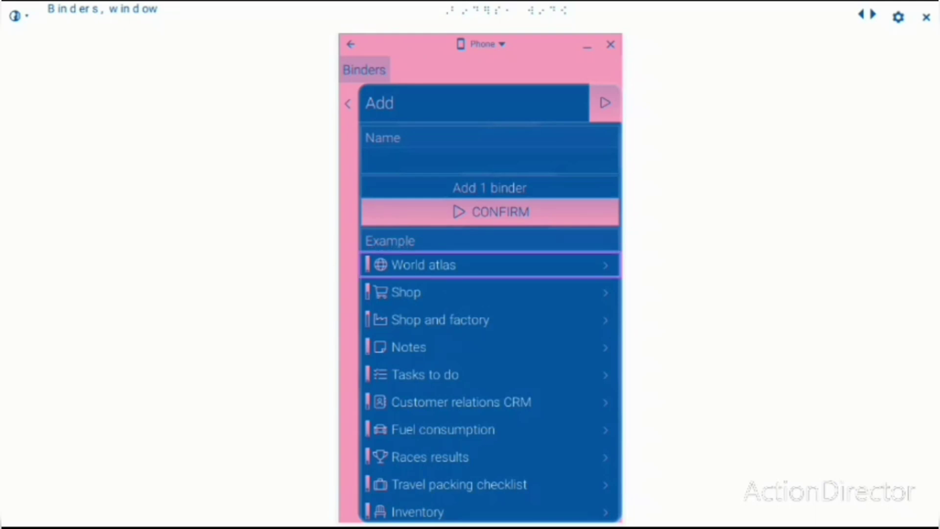
key("Tab")
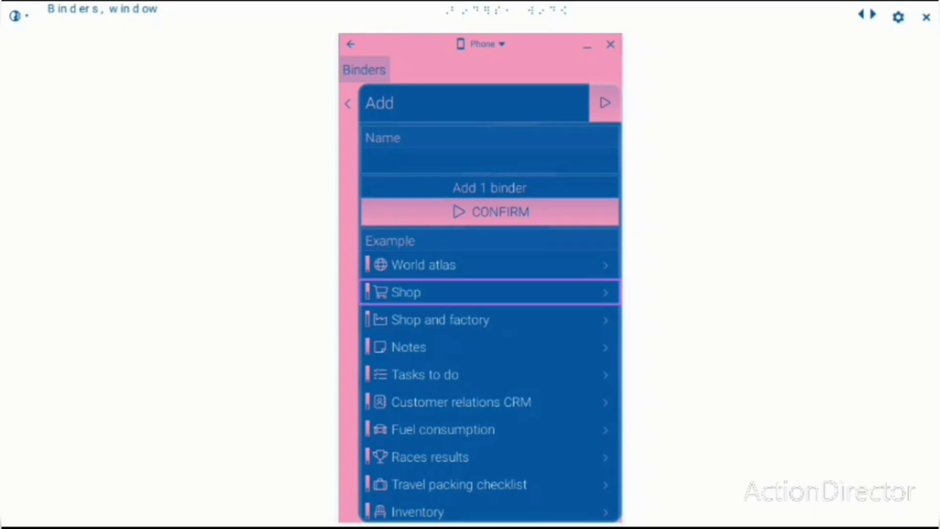
- Return from the Add page to the binders list without adding a binder
key("shift+Tab")
key("shift+Tab")
key("shift+Tab")
key("shift+Tab")
key("shift+Tab")
key("shift+Tab")
key("shift+Tab")
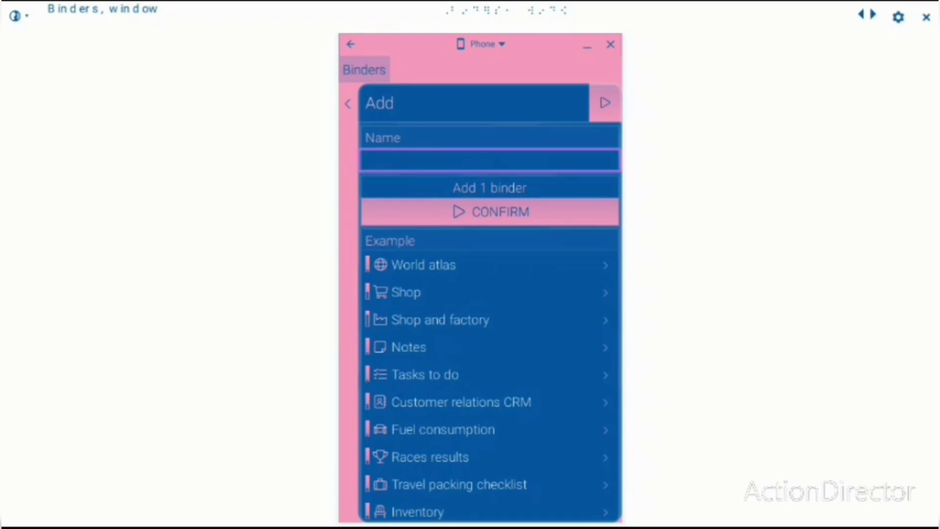
key("Return")
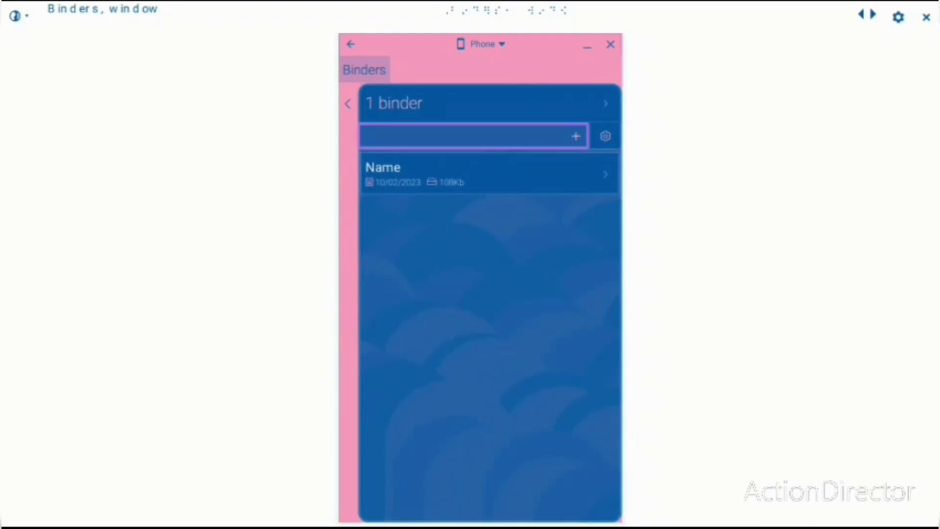
- Reopen the Add page for a new binder and enter test as its name
key("shift+Tab")
key("Tab")
key("Tab")
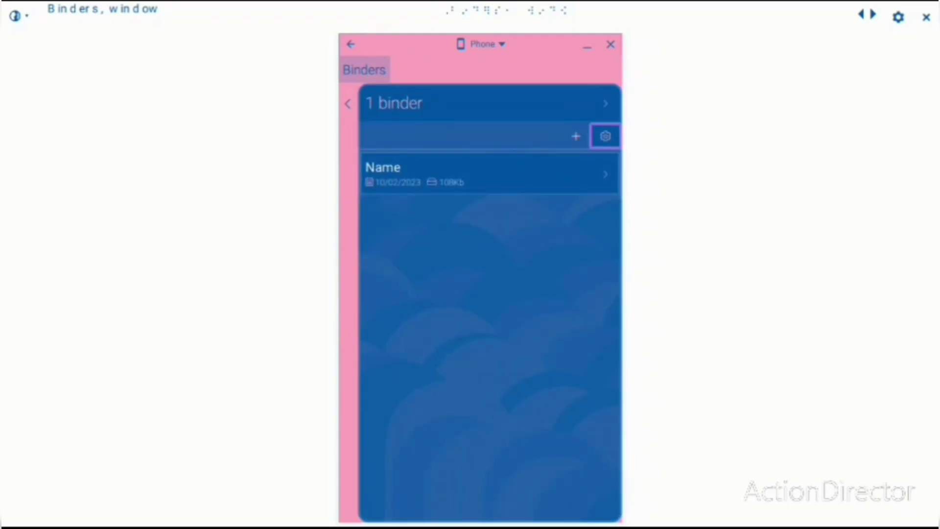
key("Tab")
key("Return")
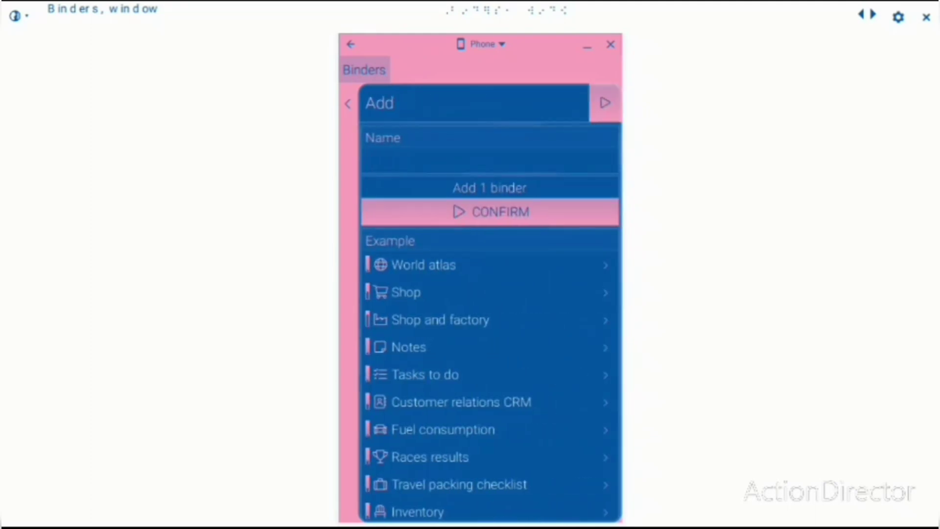
key("Tab")
key("Tab")
key("Tab")
key("Tab")
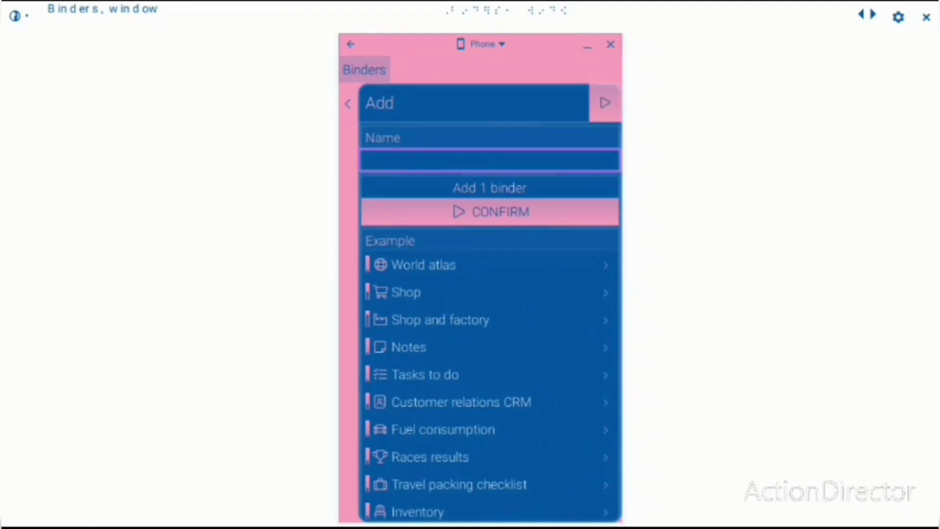
type("test")
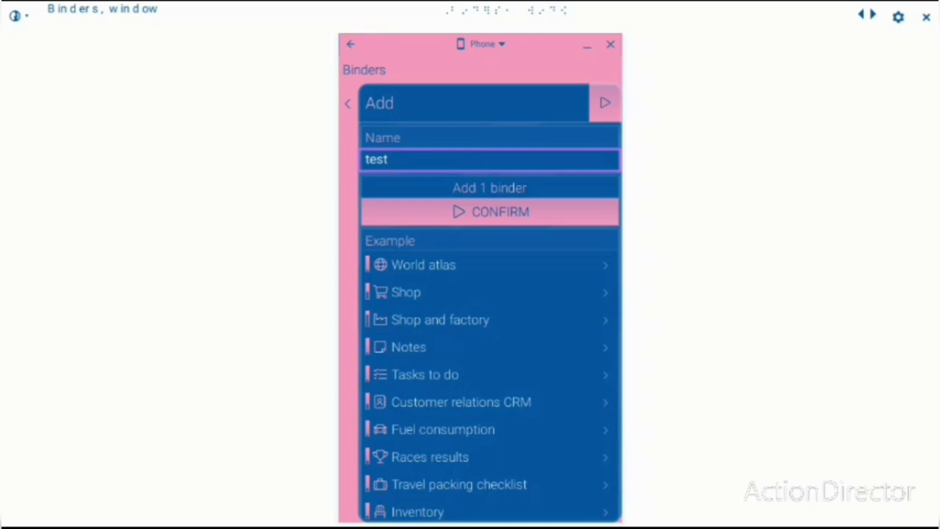
- Move past the example binders to the confirm control and add the new binder named test
key("shift+Tab")
key("shift+Tab")
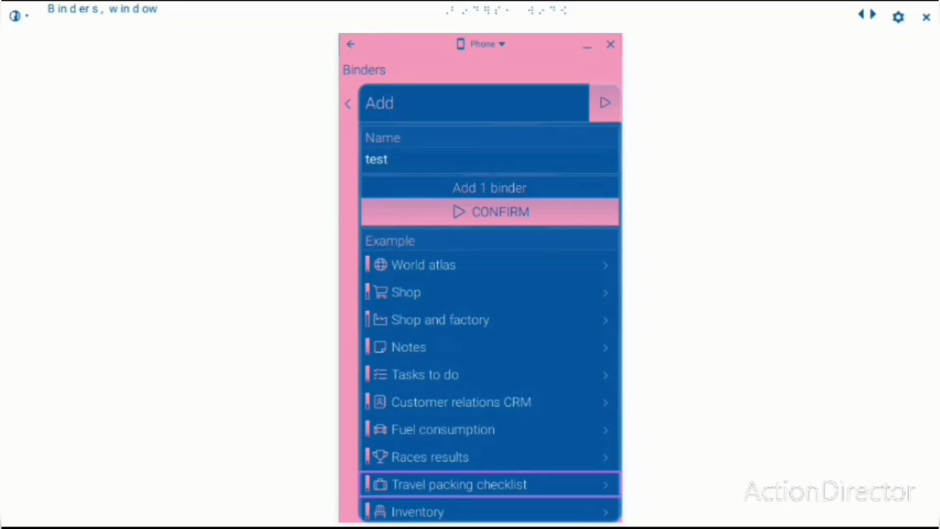
key("Down")
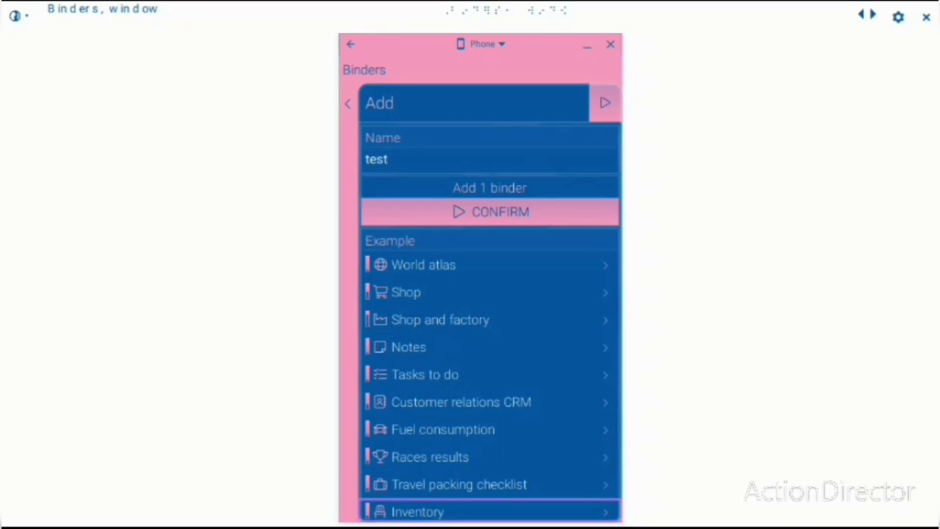
key("super+Right")
key("super+Right")
key("Tab")
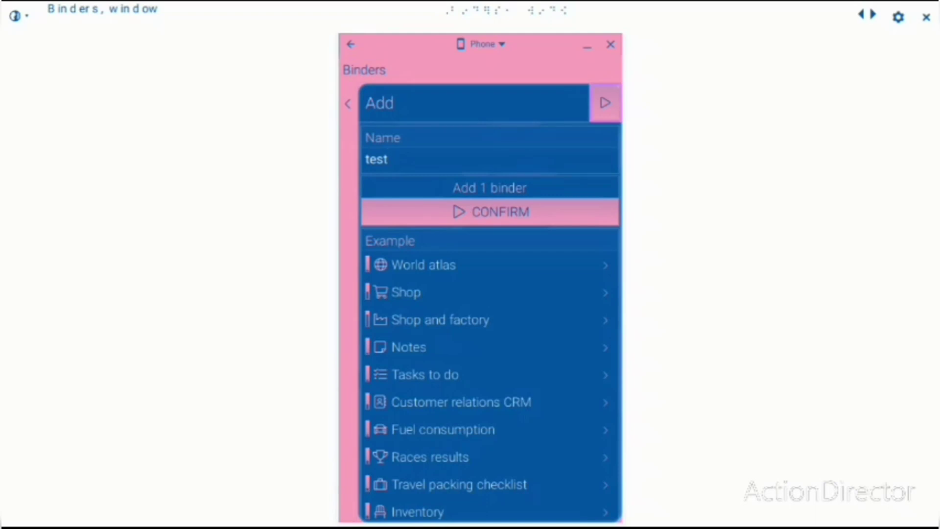
key("Return")
- Read through the new Test binder's page: the Settings entry, the note about configuring data and the link back to Binders
key("super+Right")
key("super+Right")
key("super+Right")
key("super+Right")
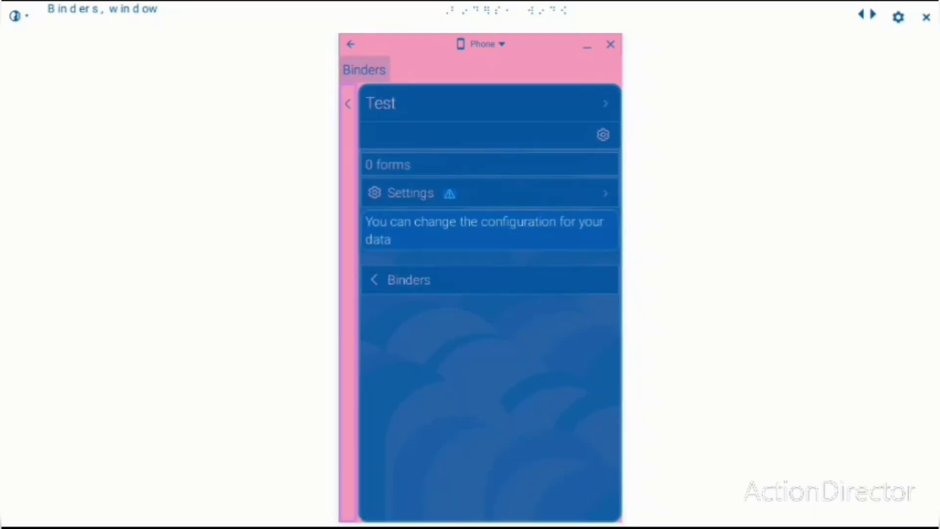
key("Tab")
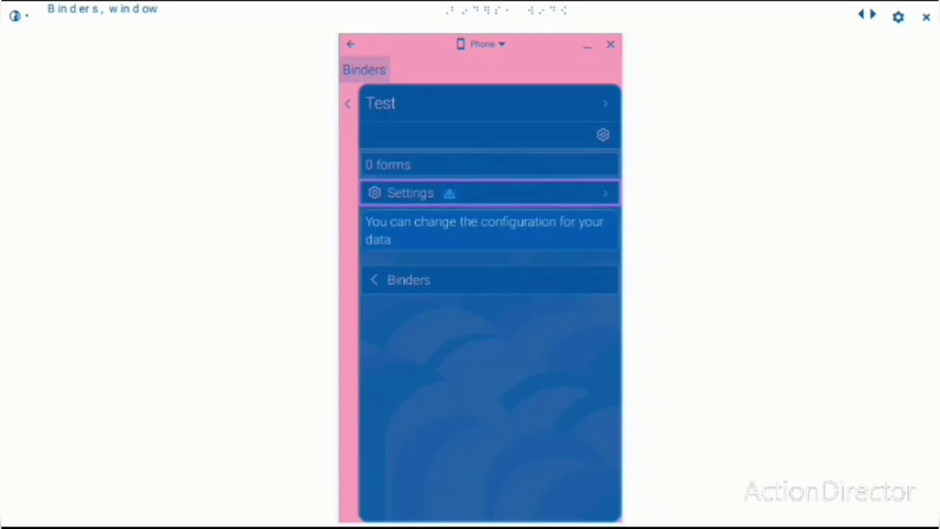
key("shift+Tab")
key("Tab")
key("Tab")
key("Tab")
key("shift+Tab")
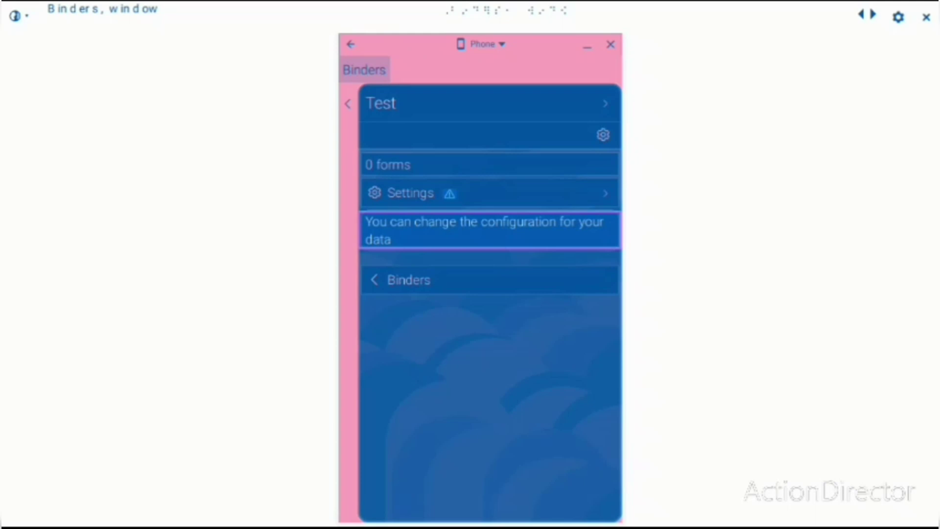
key("Tab")
key("Tab")
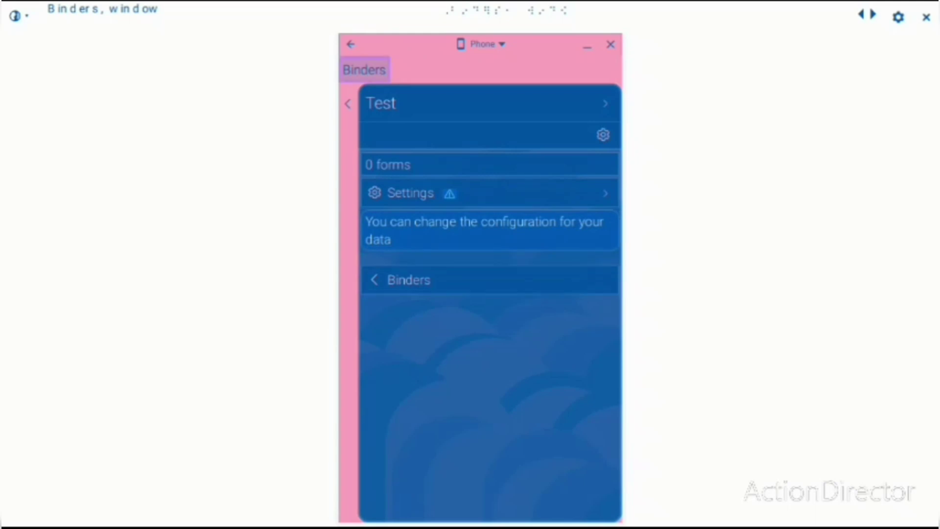
key("shift+Tab")
key("shift+Tab")
key("Tab")
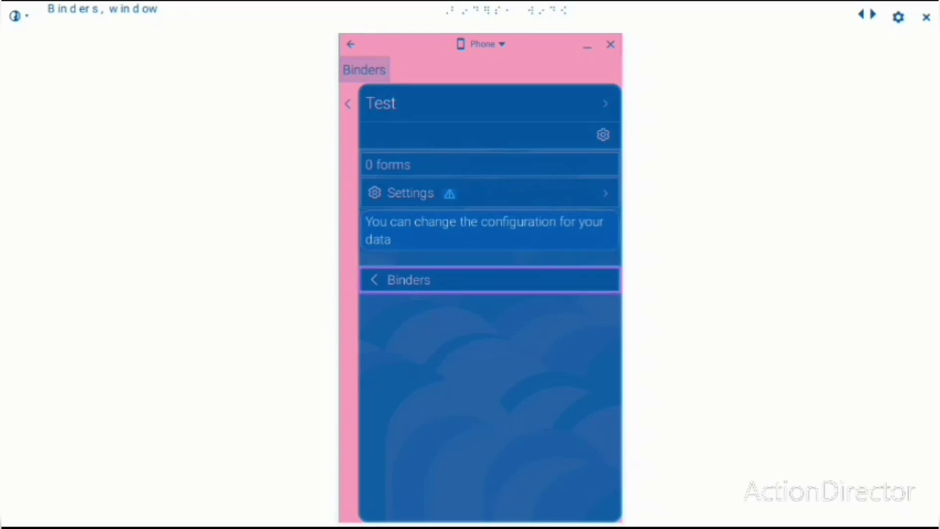
- Return to the binders list and go through the add and settings controls, the Name and Test binders, and the sorting options
key("Return")
key("Tab")
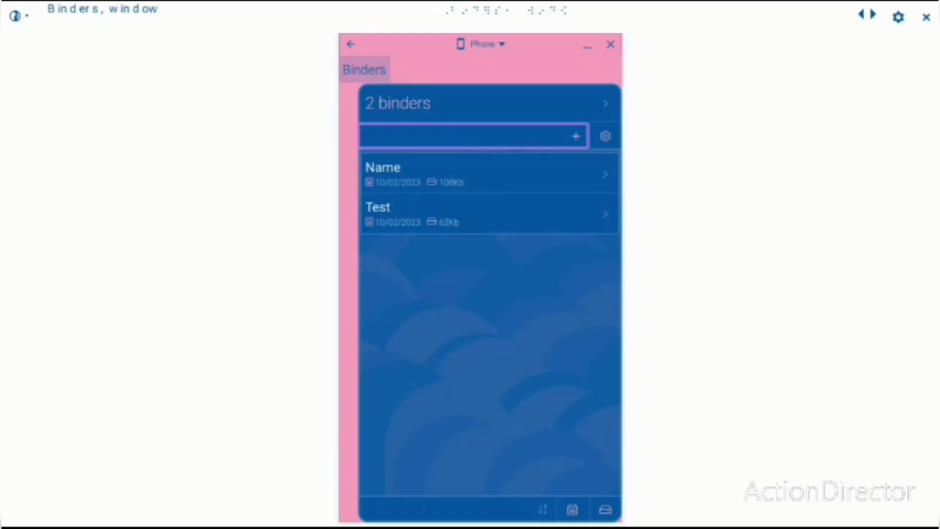
key("shift+Tab")
key("Tab")
key("Tab")
key("Tab")
key("Tab")
key("Tab")
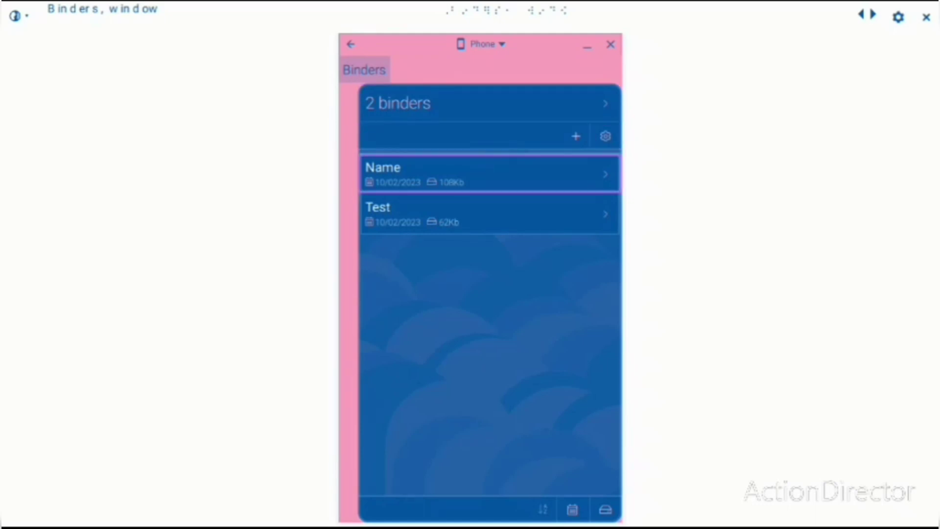
key("Tab")
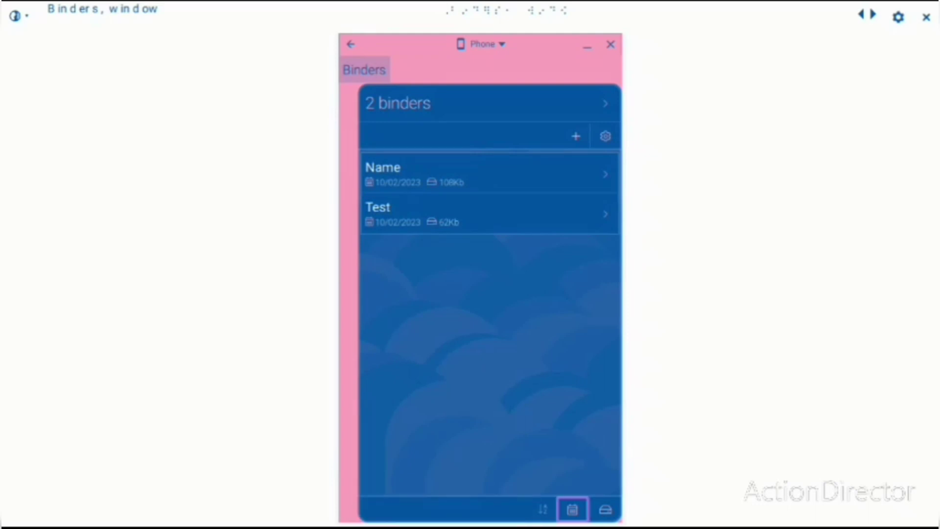
key("Tab")
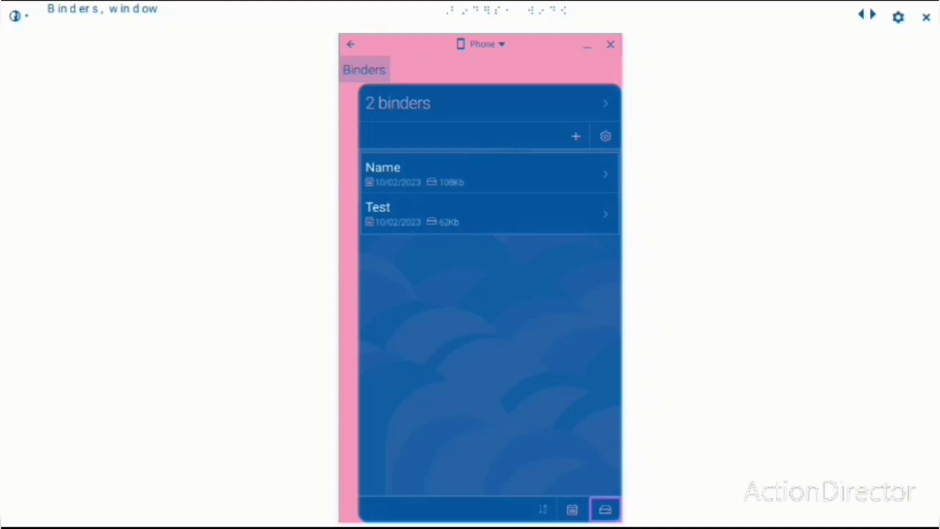
key("Tab")
key("Tab")
key("Tab")
key("Tab")
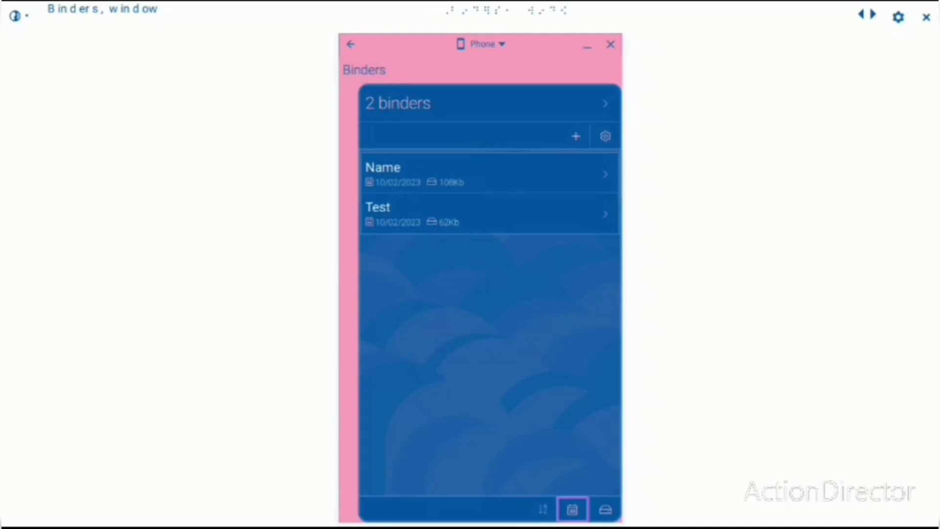
key("Tab")
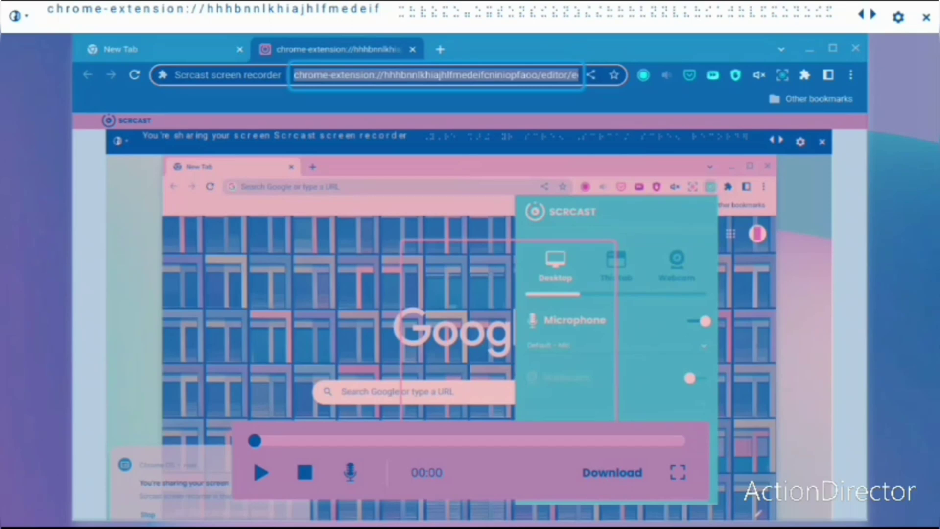
- Switch to the New Tab page in Chrome and open the Scrcast screen recorder's recording controls
key("ctrl+Tab")
key("Tab")
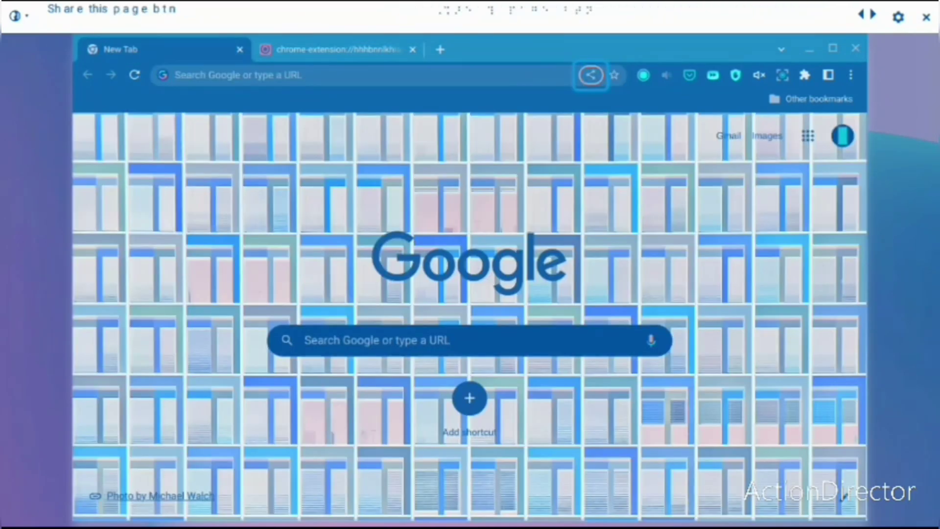
key("Tab")
key("Tab")
key("Tab")
key("Tab")
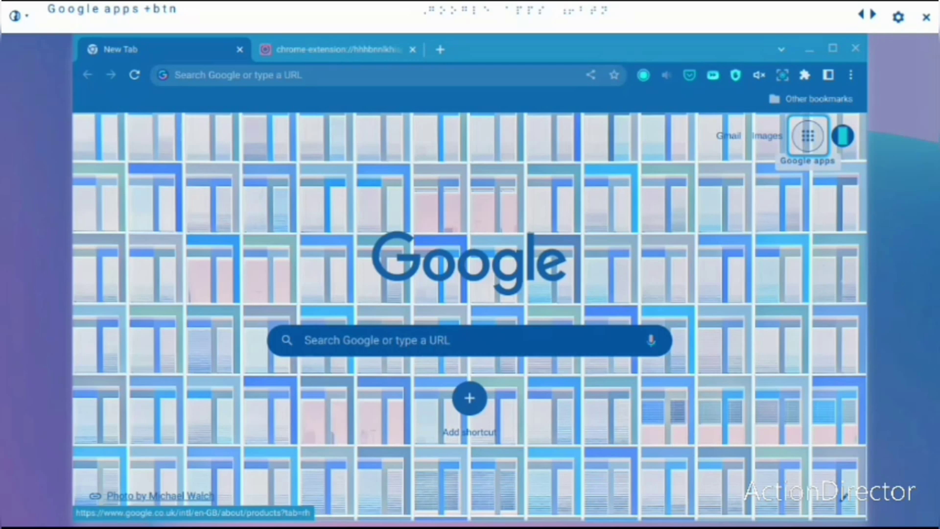
key("Tab")
key("Tab")
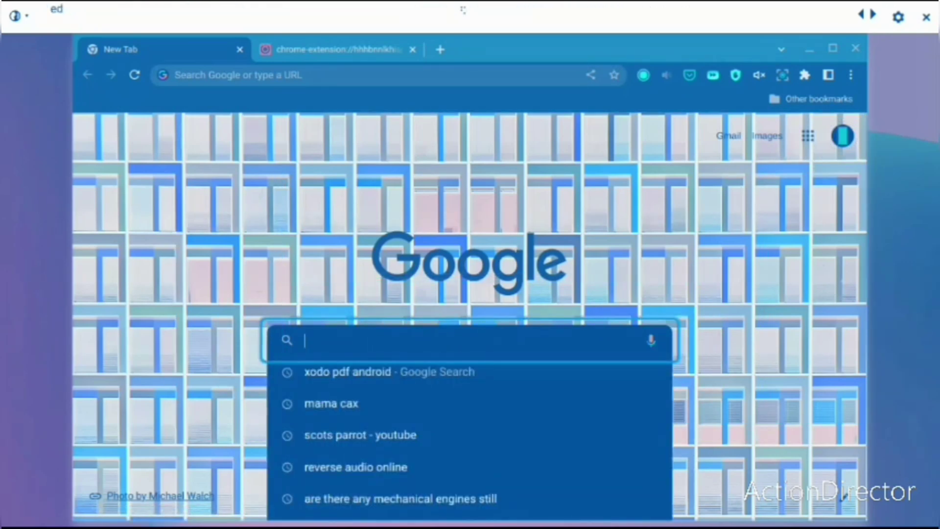
key("alt+shift+s")
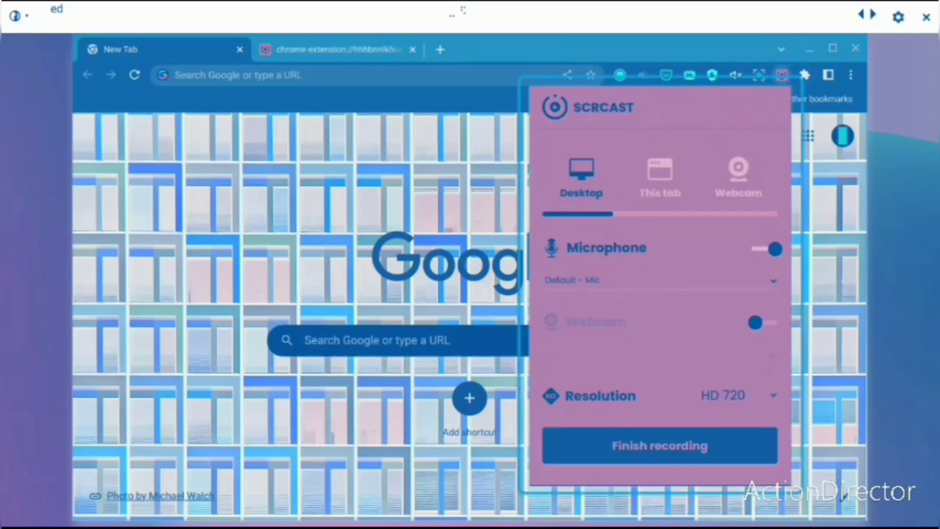